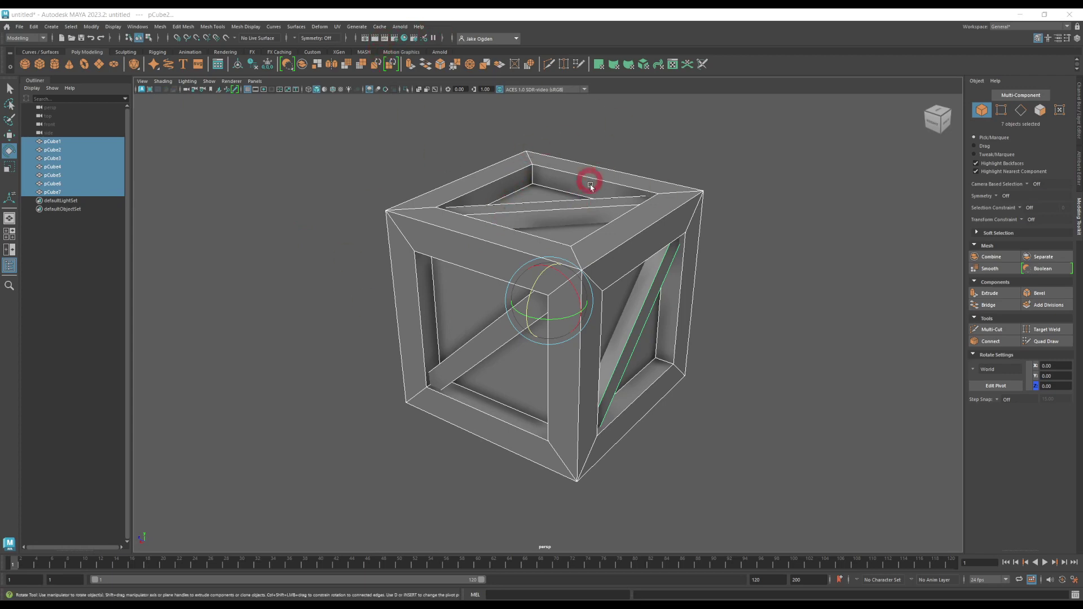
- Open the UV Editor to view the crate's UV layout, and close it again
left_click(338, 26)
left_click(350, 44)
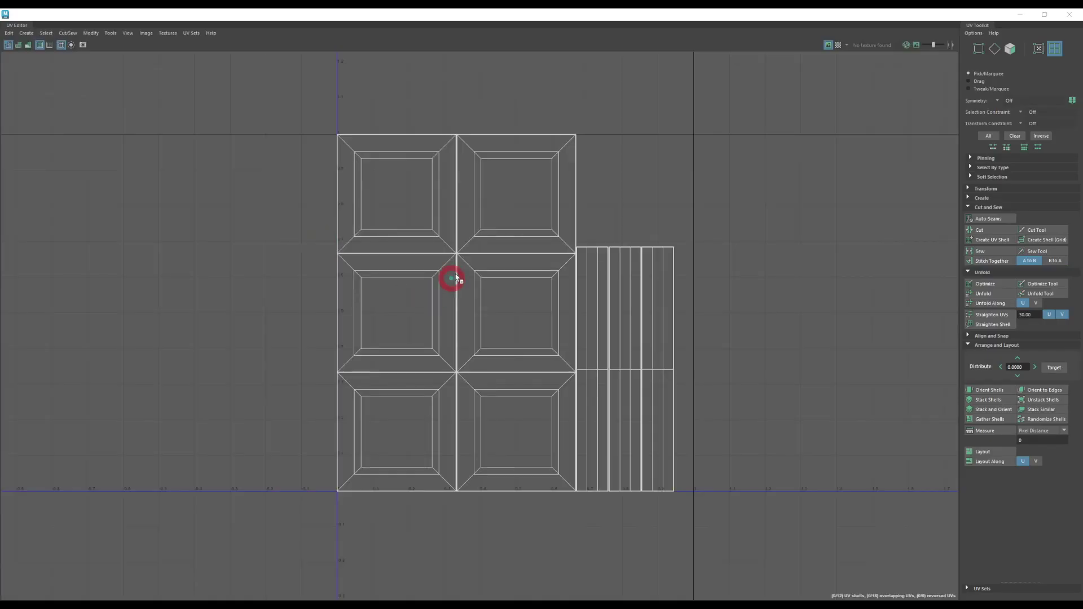
left_click(1069, 15)
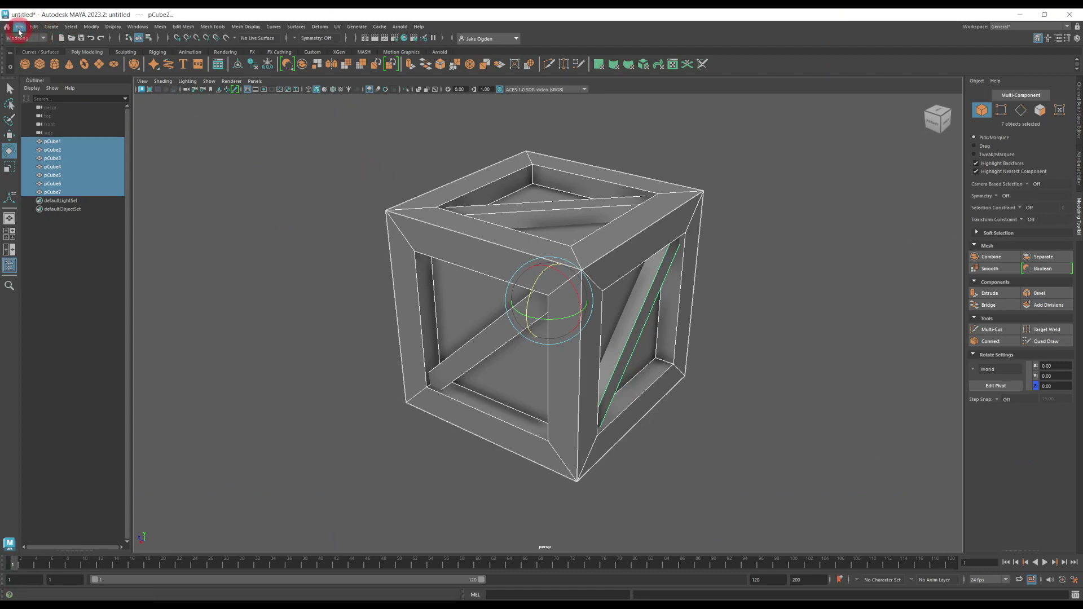
- Select the outer crate frame alone, and all of the crate's separate meshes together
left_click_drag(258, 110, 757, 499)
left_click(451, 231)
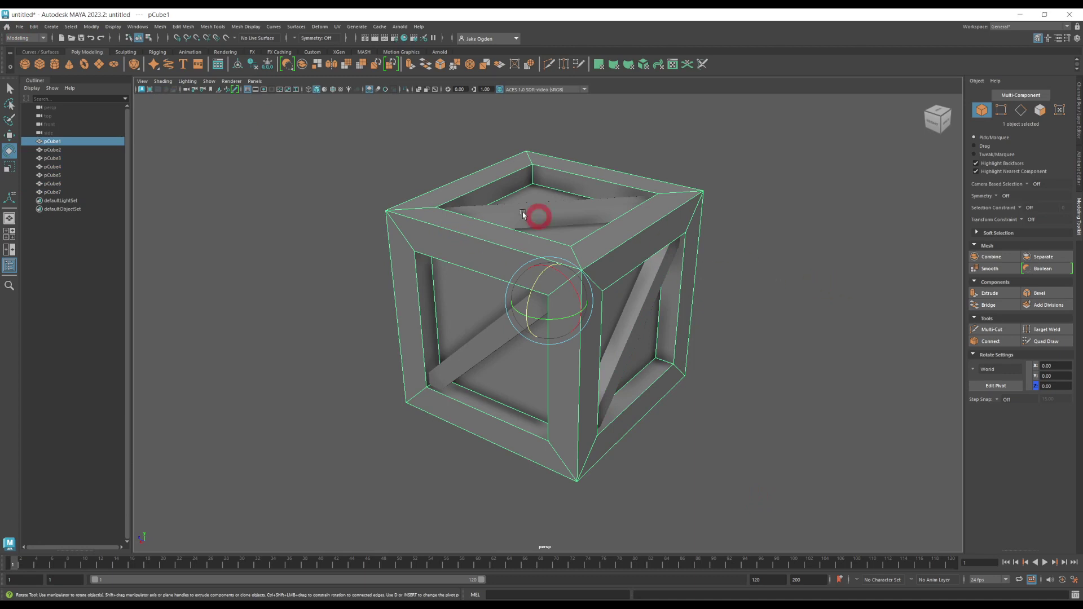
left_click_drag(333, 141, 785, 488)
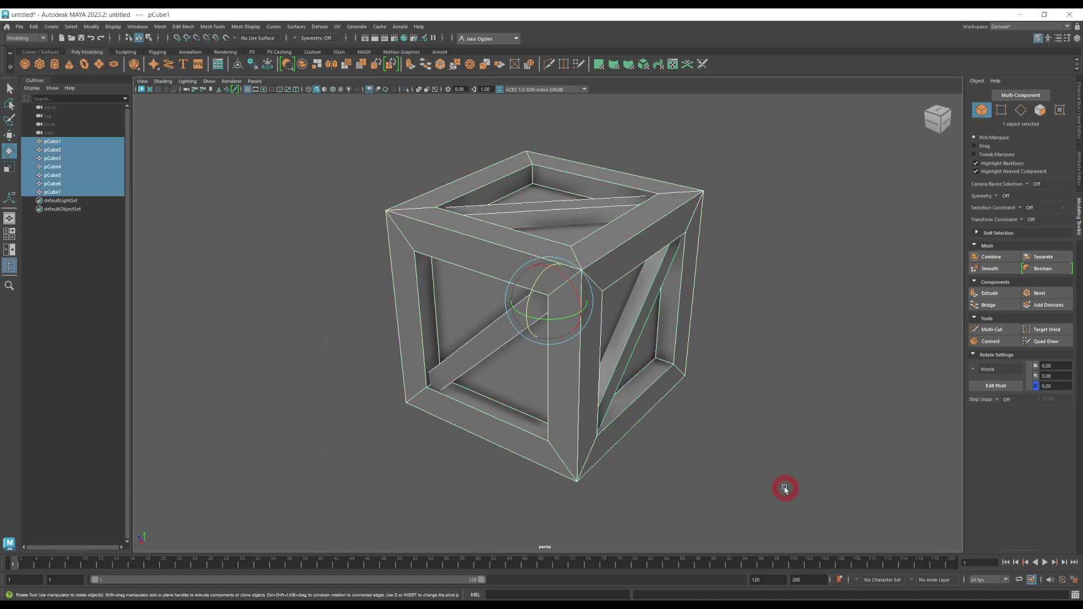
left_click(992, 258)
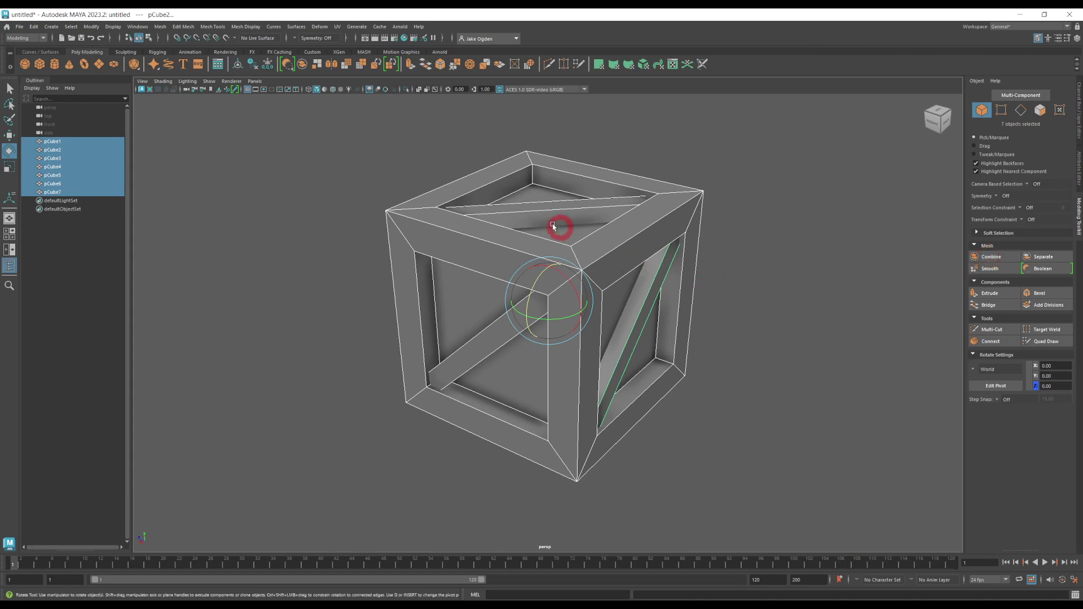
left_click(455, 213)
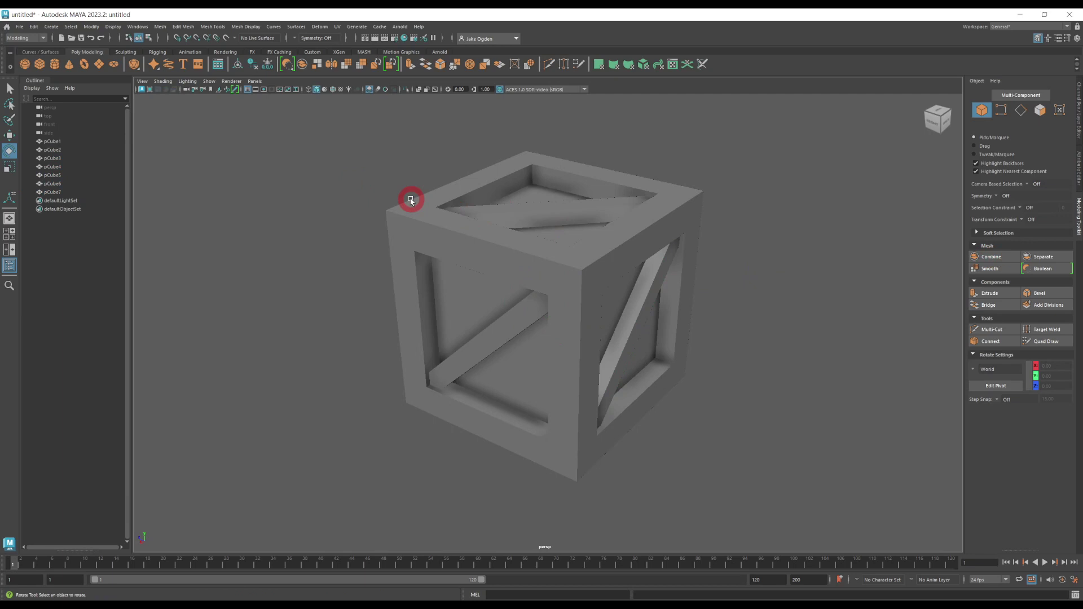
- Combine all seven crate meshes into a single object
left_click_drag(348, 142, 795, 496)
left_click(987, 256)
left_click(744, 275)
left_click(546, 243)
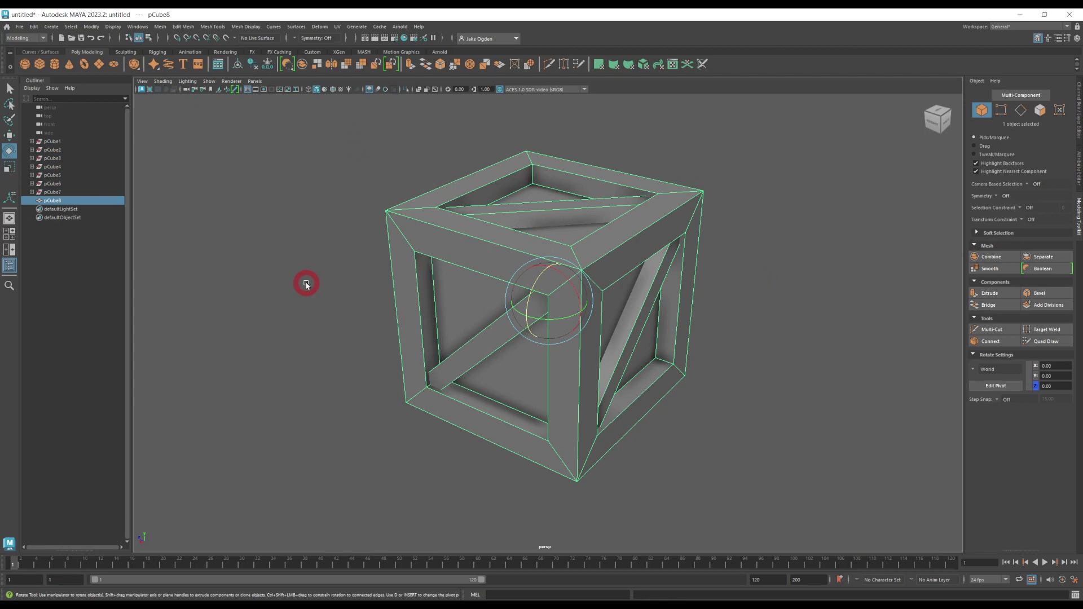
left_click(375, 212)
left_click(483, 228)
left_click(536, 284)
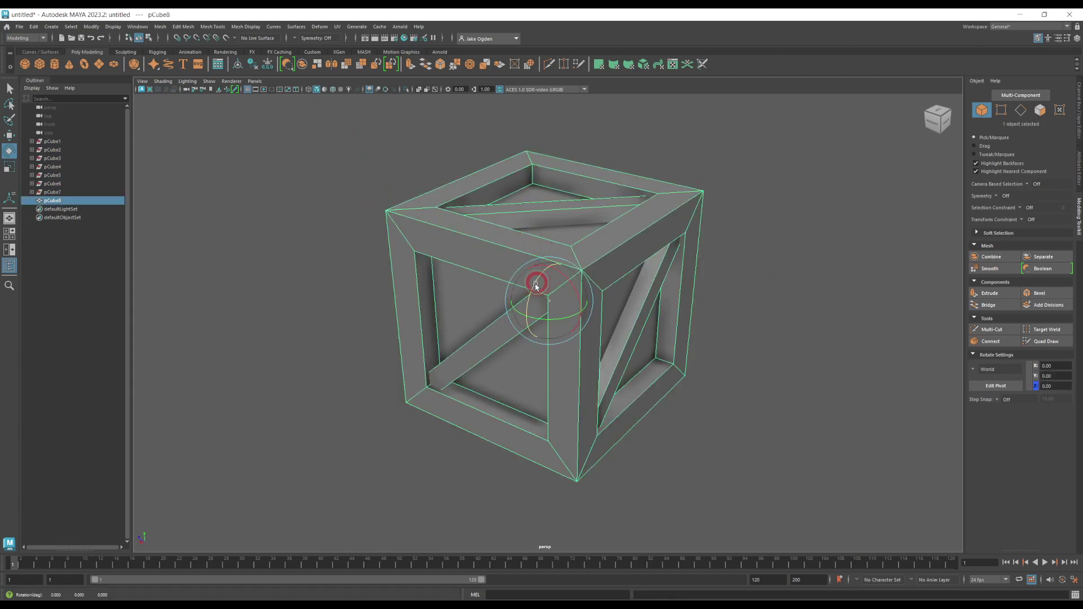
- Rotate the combined crate as a test, and undo both the rotation and the combine
left_click_drag(535, 283, 508, 335)
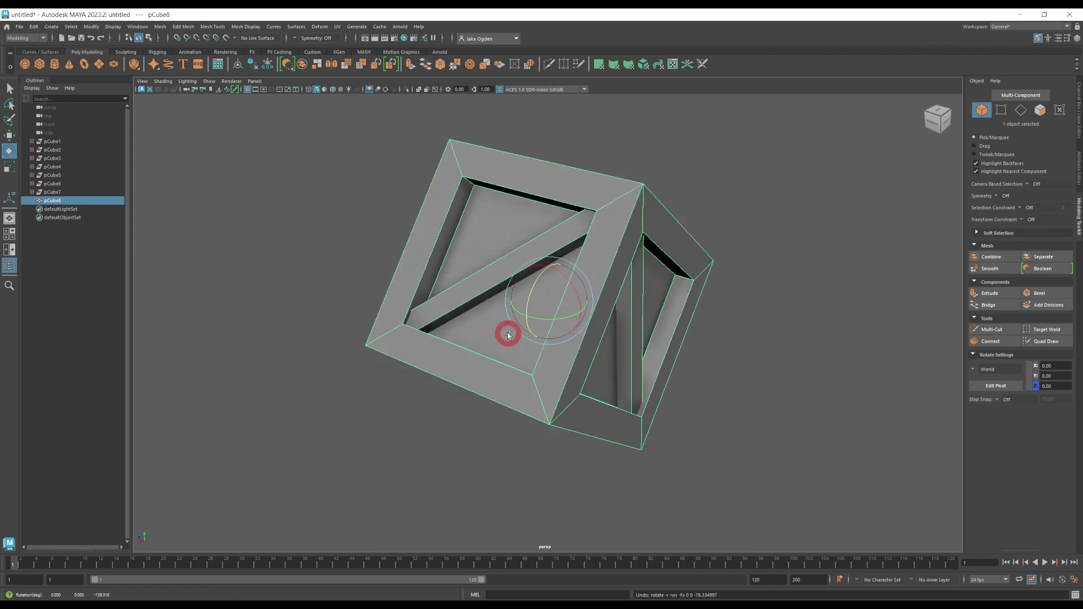
key("ctrl+z")
key("ctrl+z")
key("ctrl+z")
key("ctrl+z")
key("ctrl+z")
key("ctrl+z")
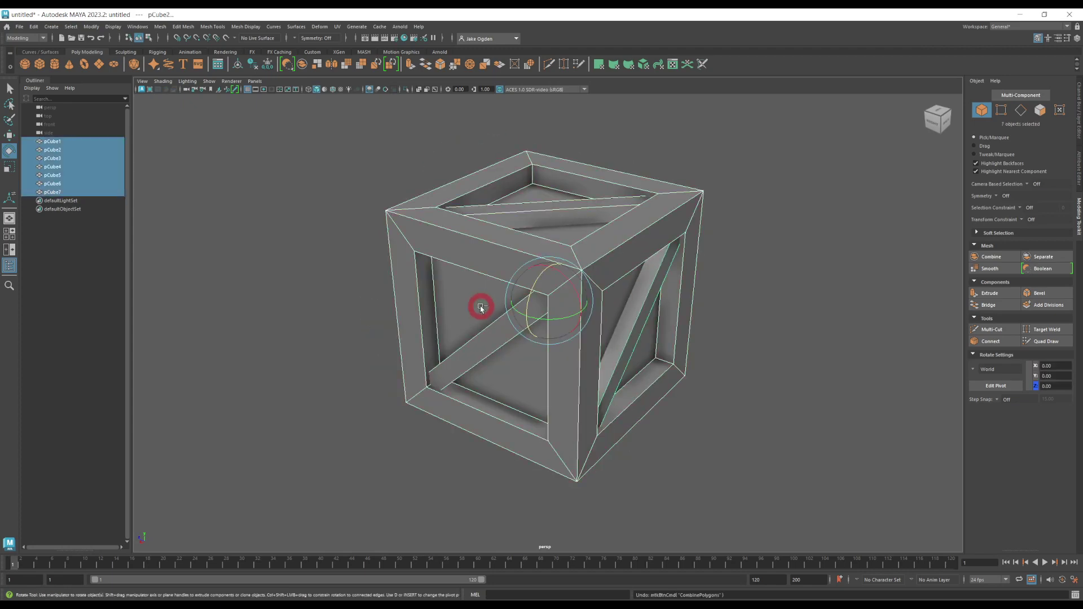
- Clear the selection of the outer frame and reselect all seven separate crate meshes
left_click(314, 266)
left_click(418, 222)
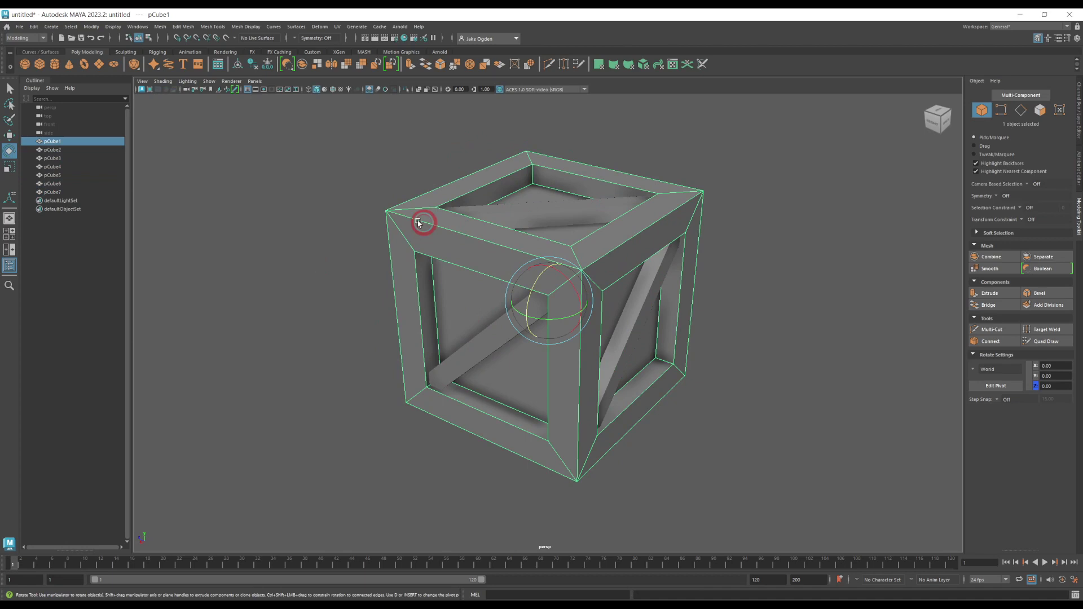
left_click(302, 204)
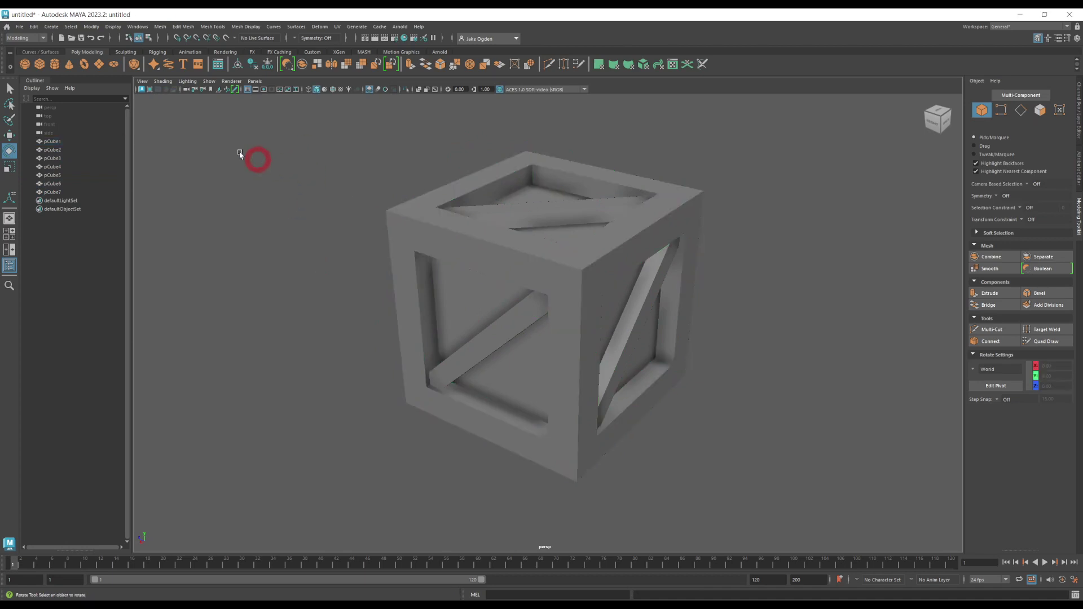
left_click(21, 26)
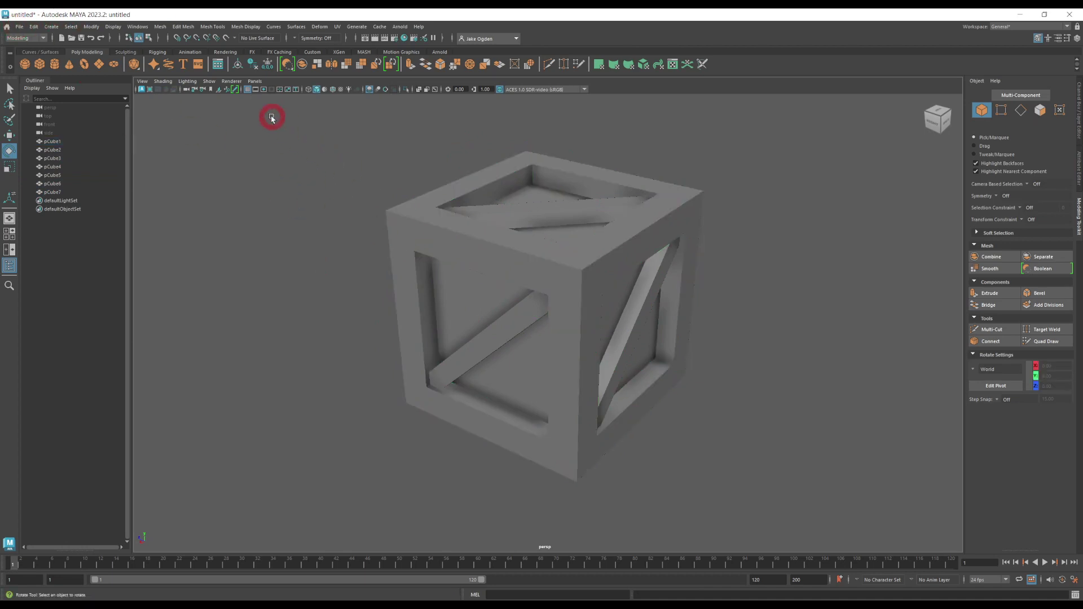
left_click_drag(273, 113, 770, 449)
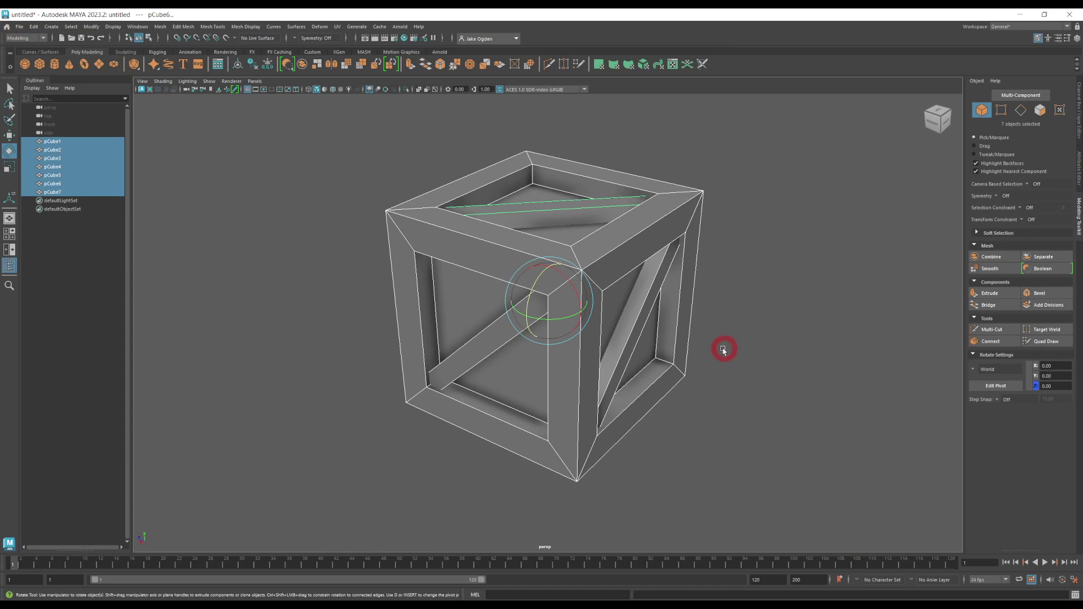
- Duplicate the outer crate frame and place the copy beside the original crate, about 155 units away along Z
scroll(377, 267, "down", 3)
scroll(375, 266, "up", 3)
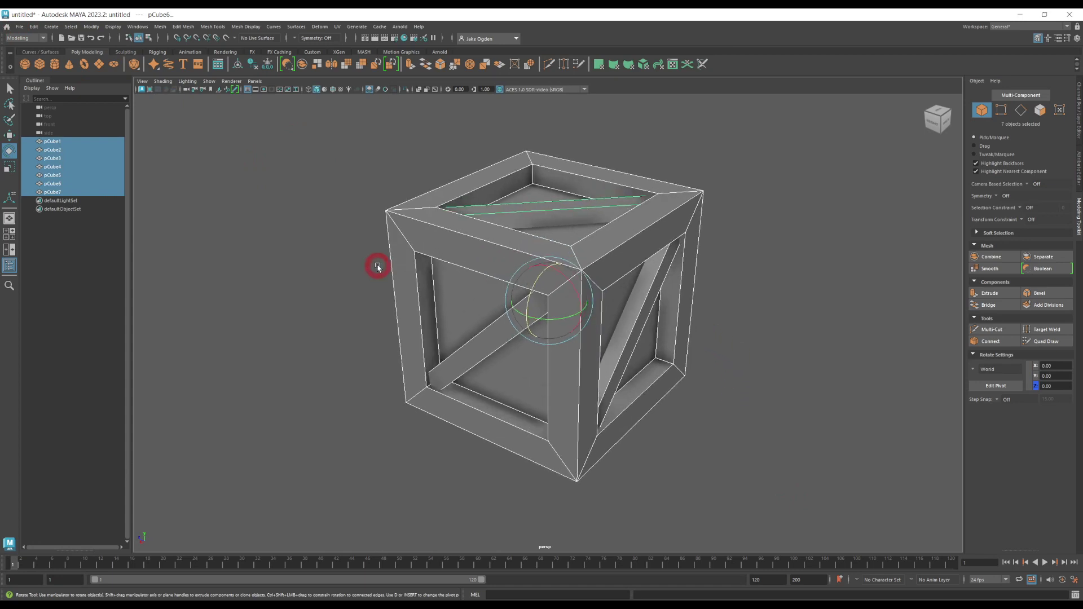
scroll(375, 266, "down", 3)
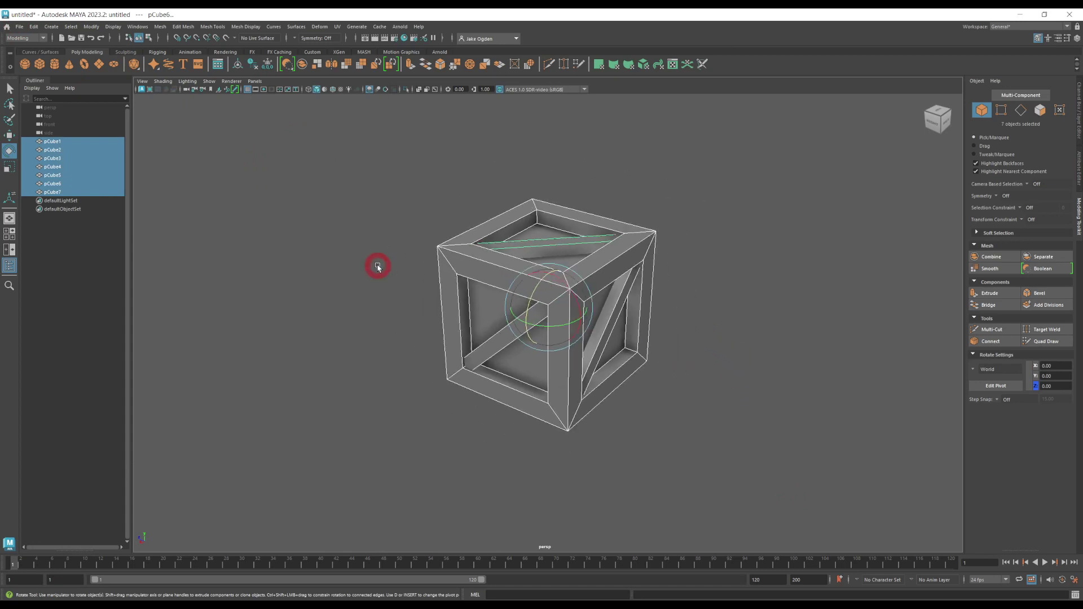
scroll(378, 267, "down", 1)
left_click(527, 285)
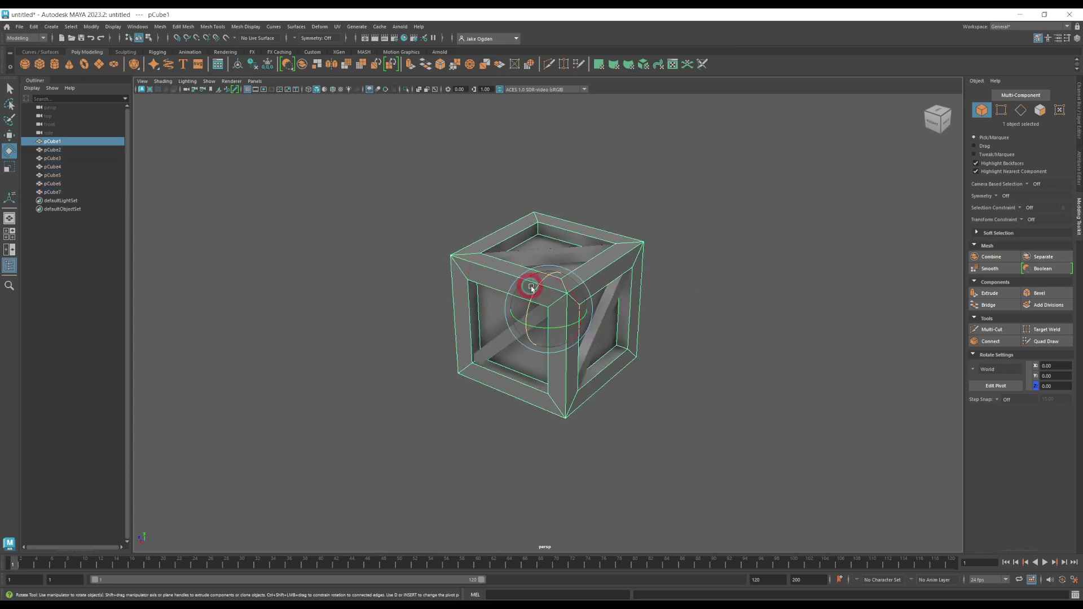
key("w")
mouse_move(510, 310)
left_mouse_down("shift")
mouse_move(425, 297)
mouse_move(363, 271)
left_mouse_up("shift")
left_click(362, 355)
left_click_drag(361, 354, 345, 377, "alt")
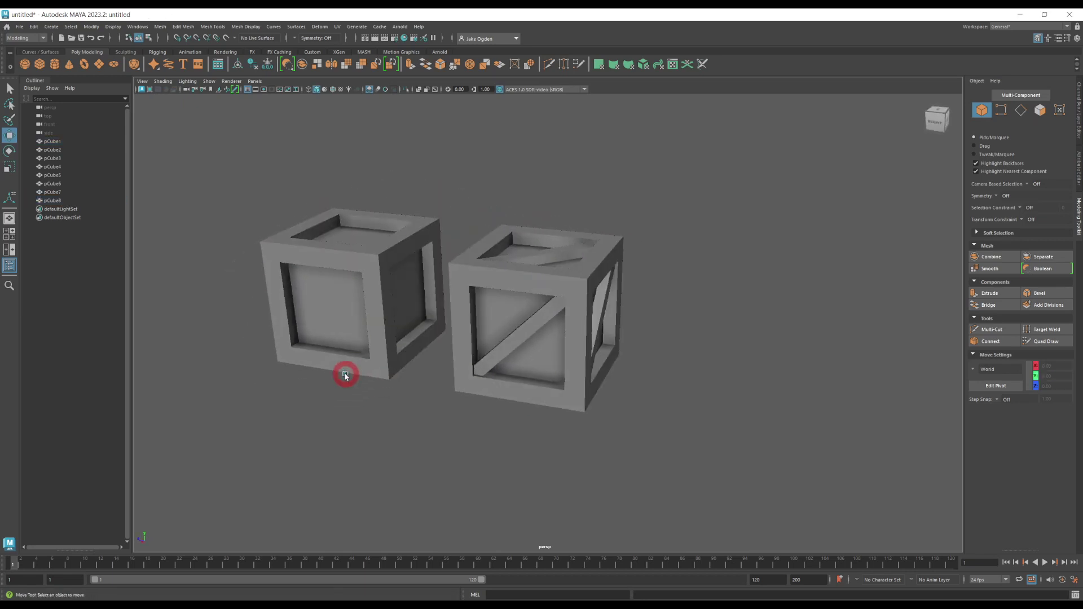
- Select only the seven meshes of the original crate, leaving the duplicated frame out of the selection
left_click_drag(189, 145, 684, 445)
left_click(687, 388)
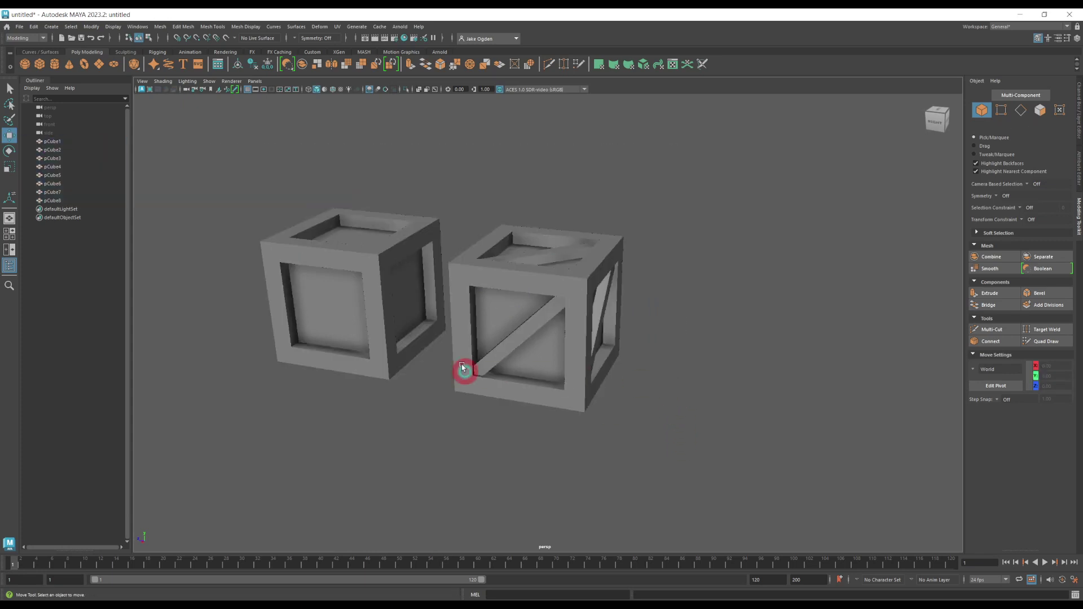
left_click(351, 249)
left_click_drag(448, 206, 483, 203, "alt")
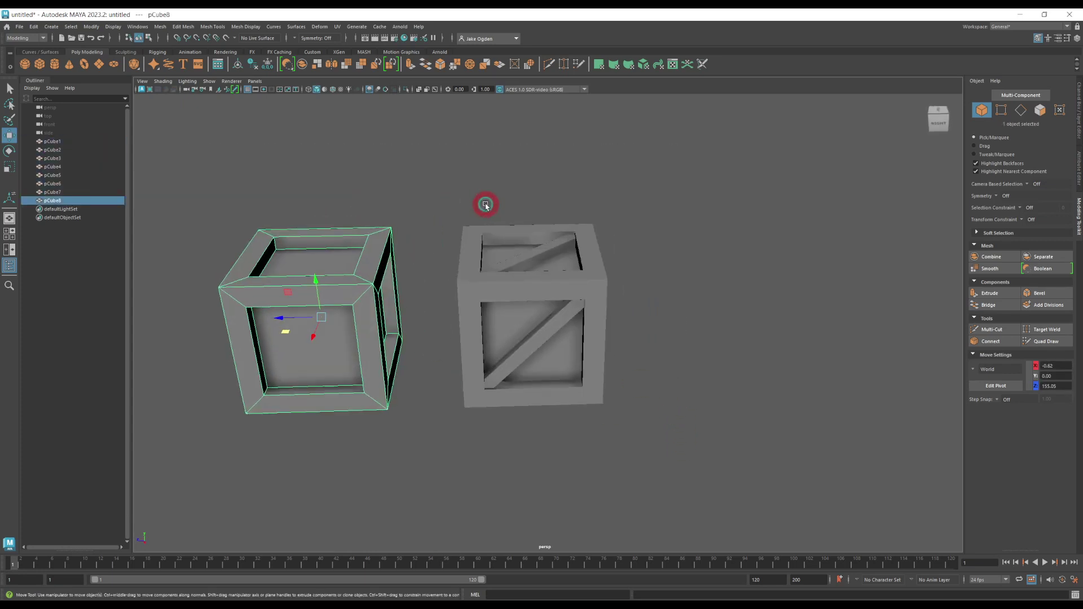
mouse_move(681, 164)
left_mouse_down()
mouse_move(556, 273)
mouse_move(445, 455)
left_mouse_up()
left_click_drag(661, 423, 594, 370, "alt")
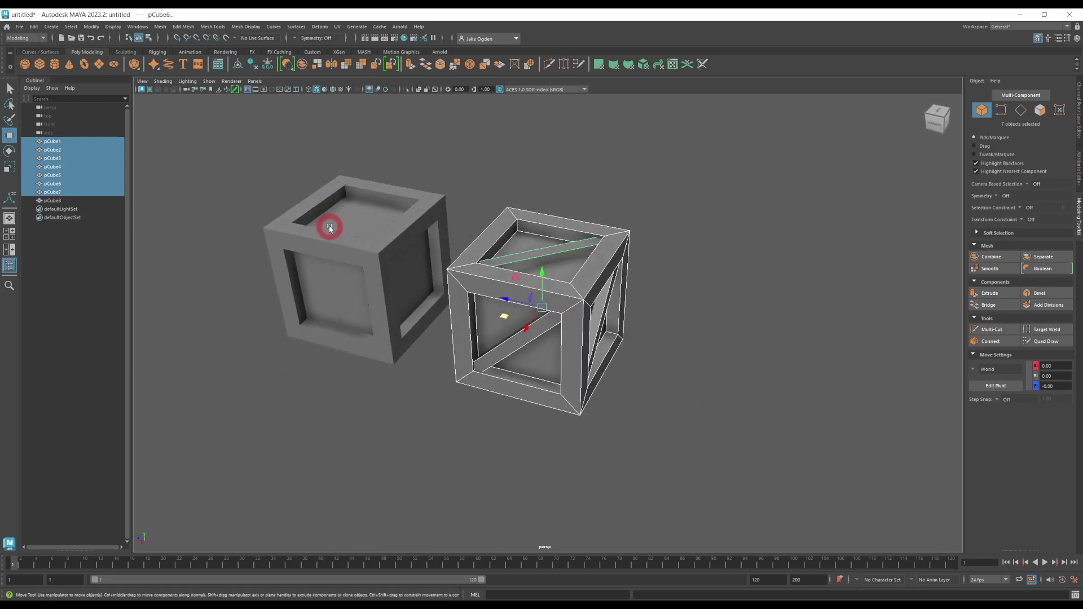
- Start an Export Selection of the crate meshes to the Desktop with the file name SM_Crate
left_click(18, 28)
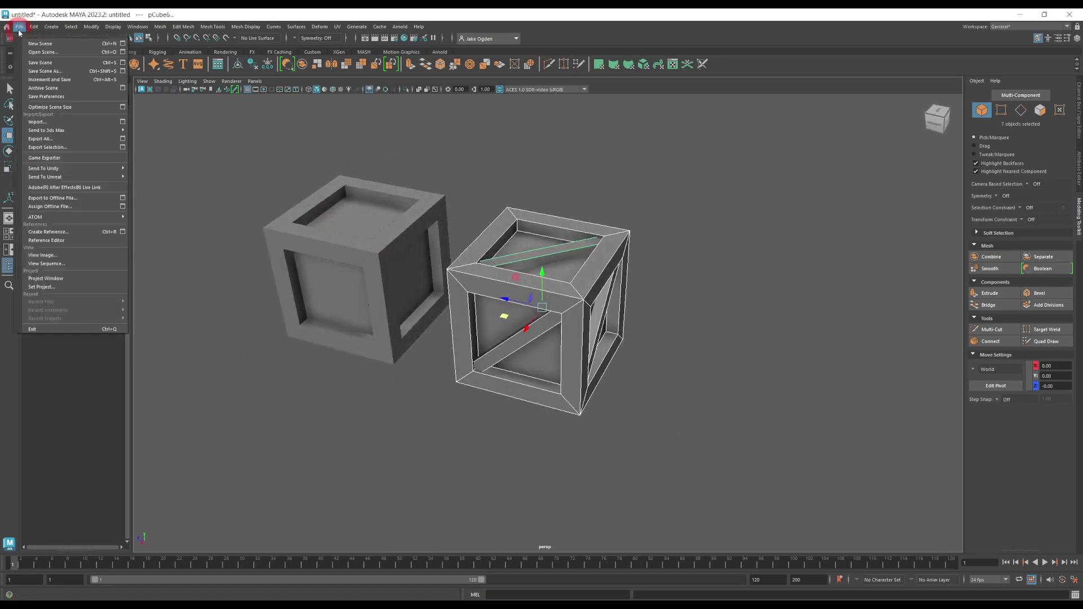
left_click(60, 147)
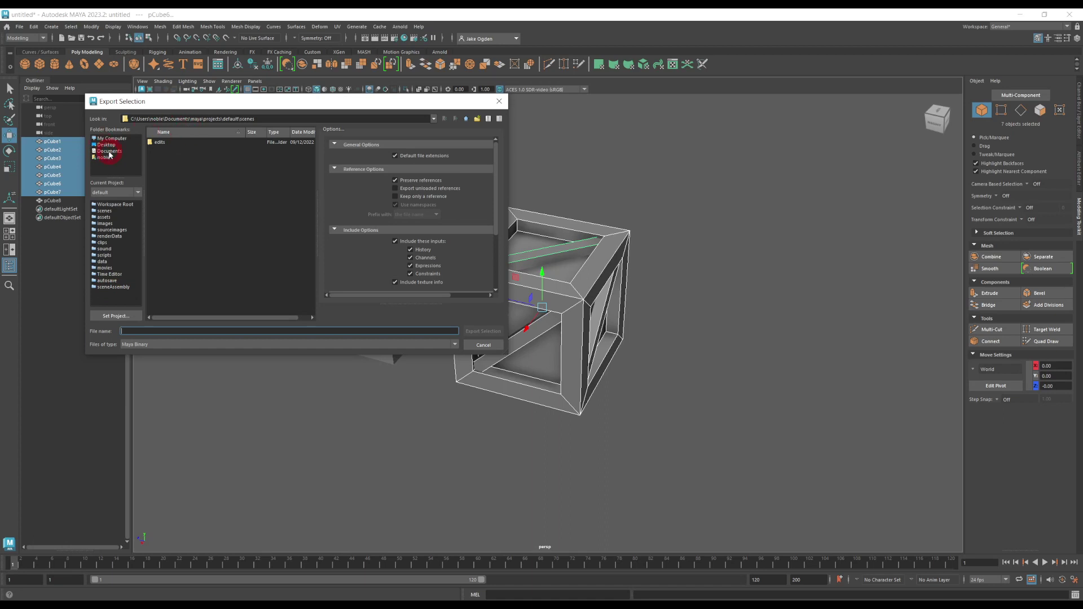
left_click(108, 151)
left_click(105, 144)
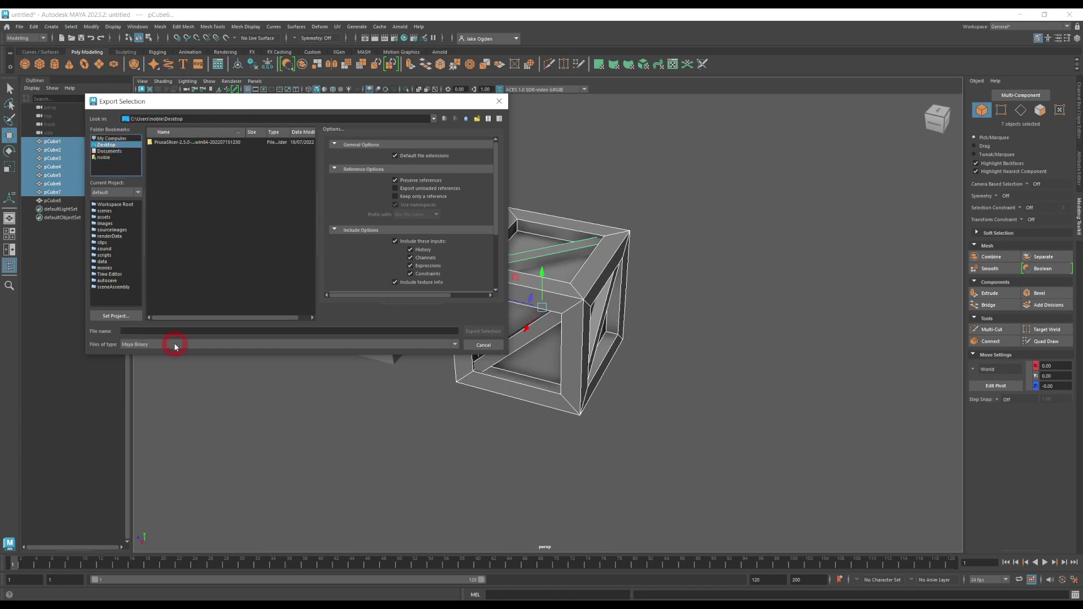
left_click(149, 330)
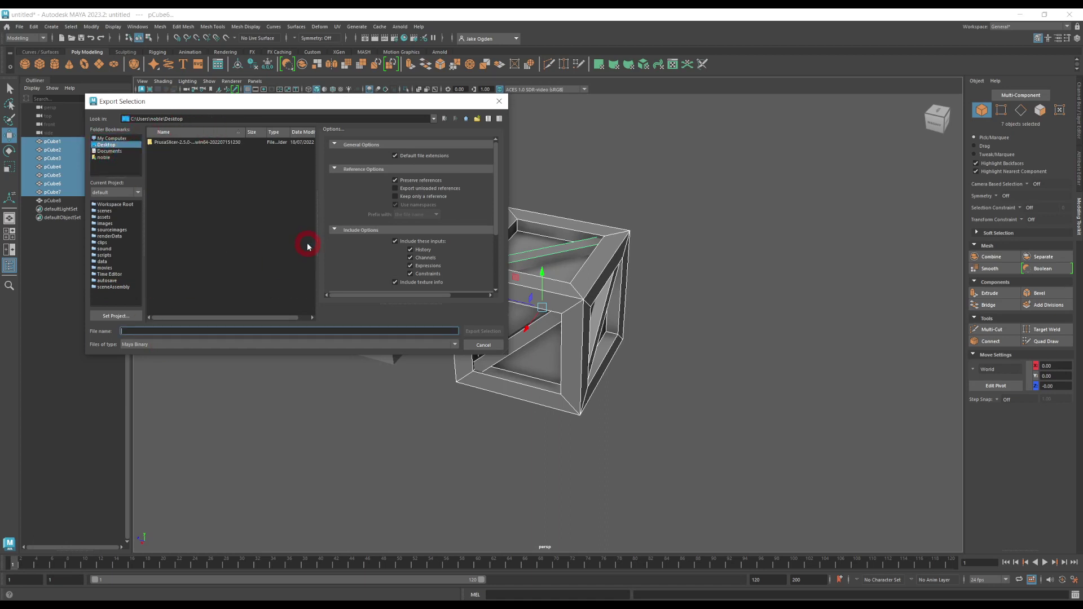
type("SM_Crate")
left_click_drag(497, 197, 345, 181)
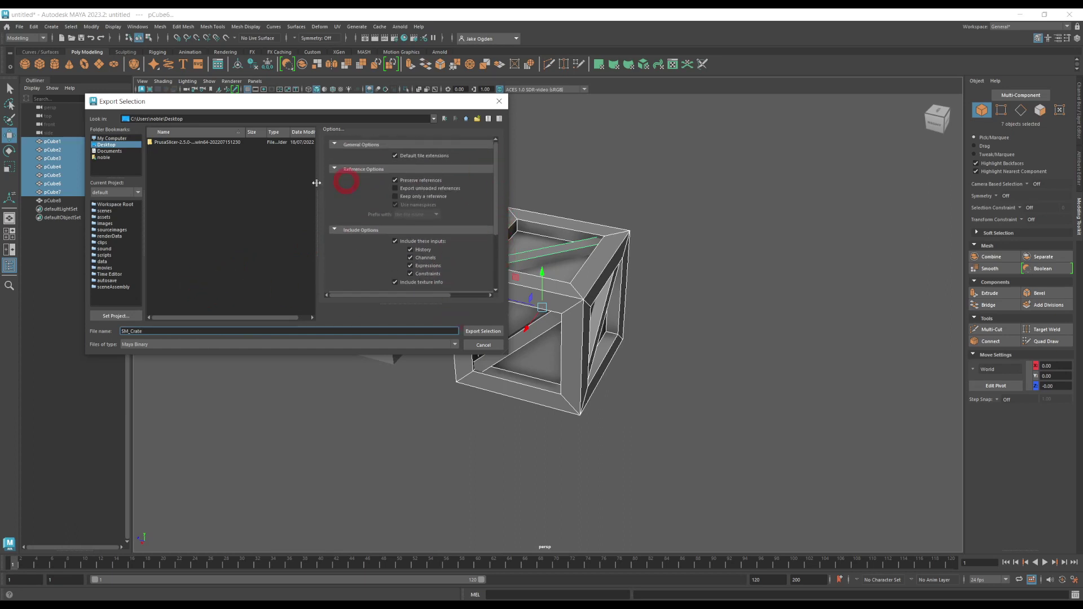
- Set the export file type to FBX export, keep the default options, and export the selection
left_click(151, 345)
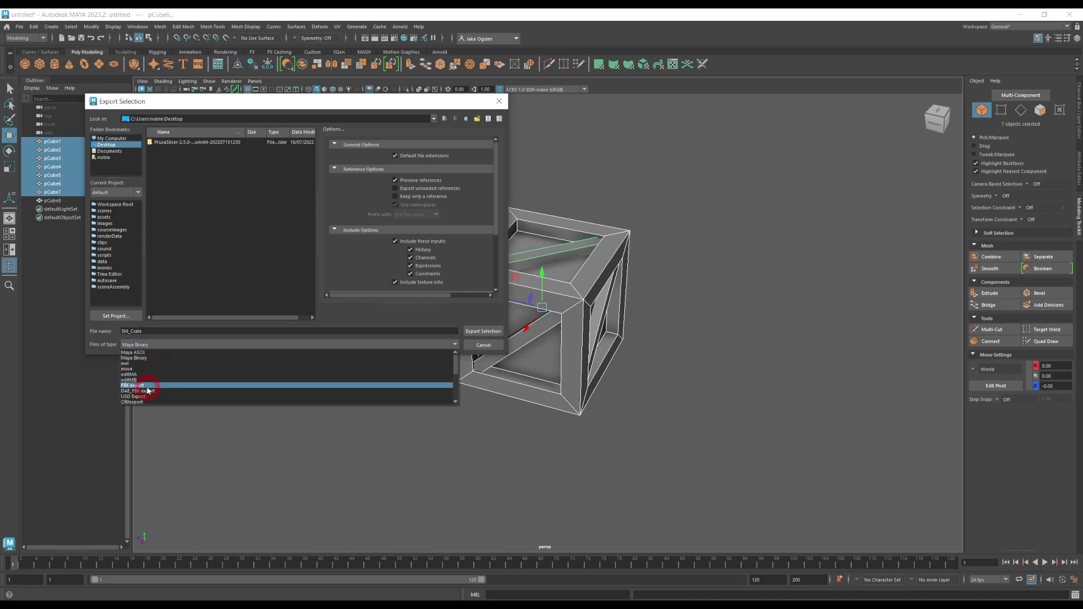
scroll(154, 387, "down", 2)
scroll(156, 389, "down", 2)
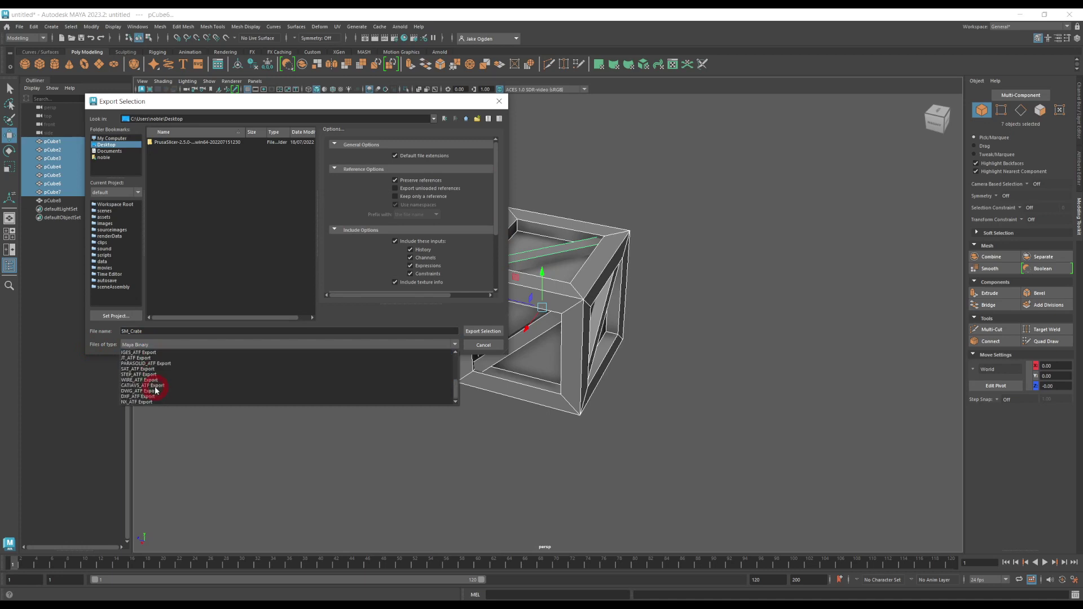
scroll(155, 389, "up", 4)
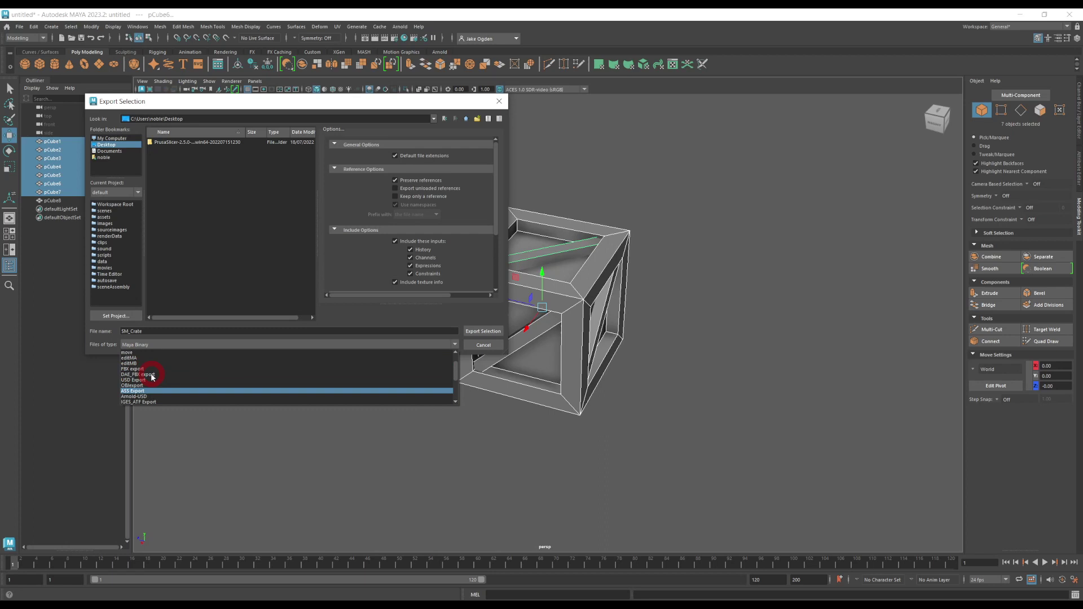
left_click(136, 385)
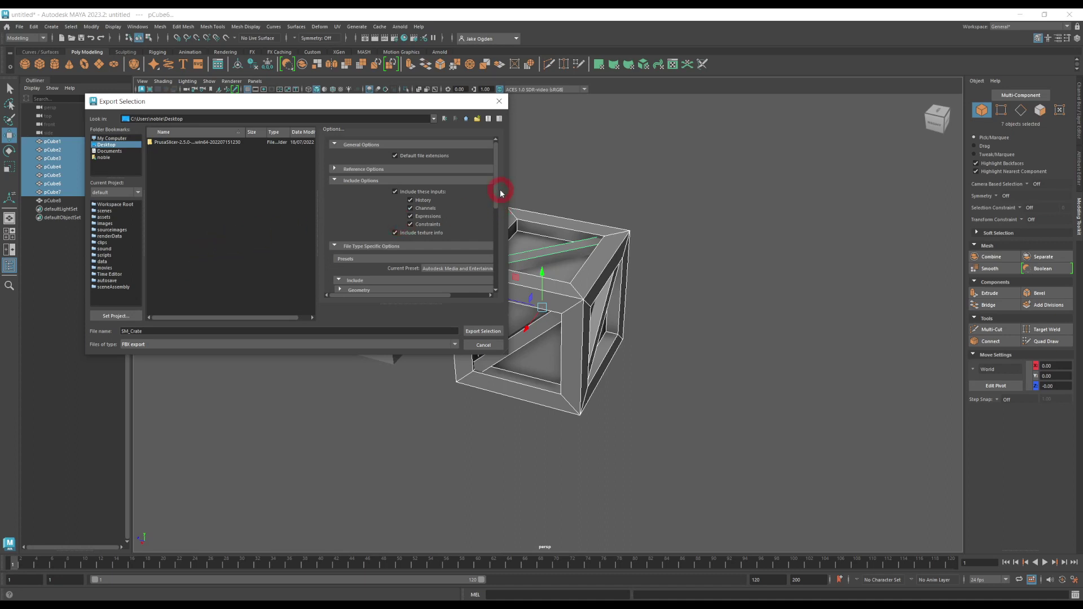
scroll(495, 187, "down", 3)
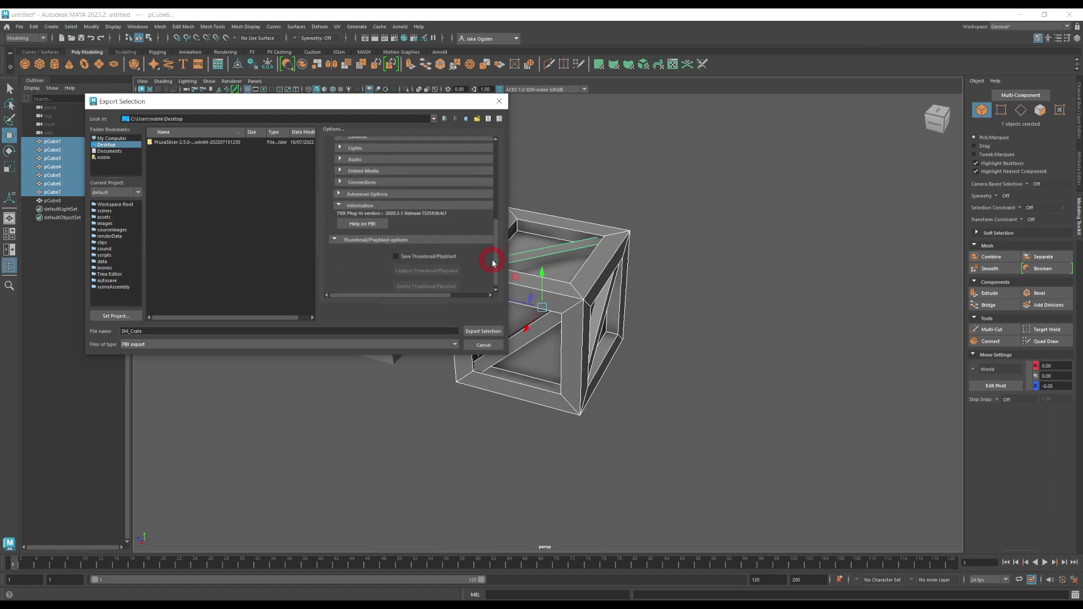
scroll(495, 188, "up", 3)
scroll(495, 193, "up", 1)
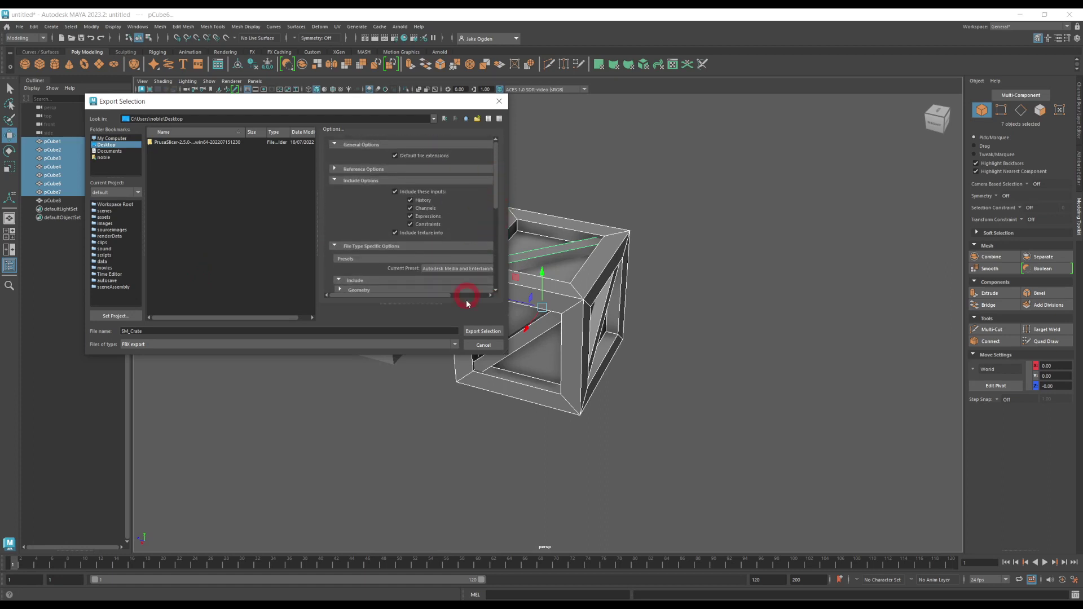
left_click(483, 332)
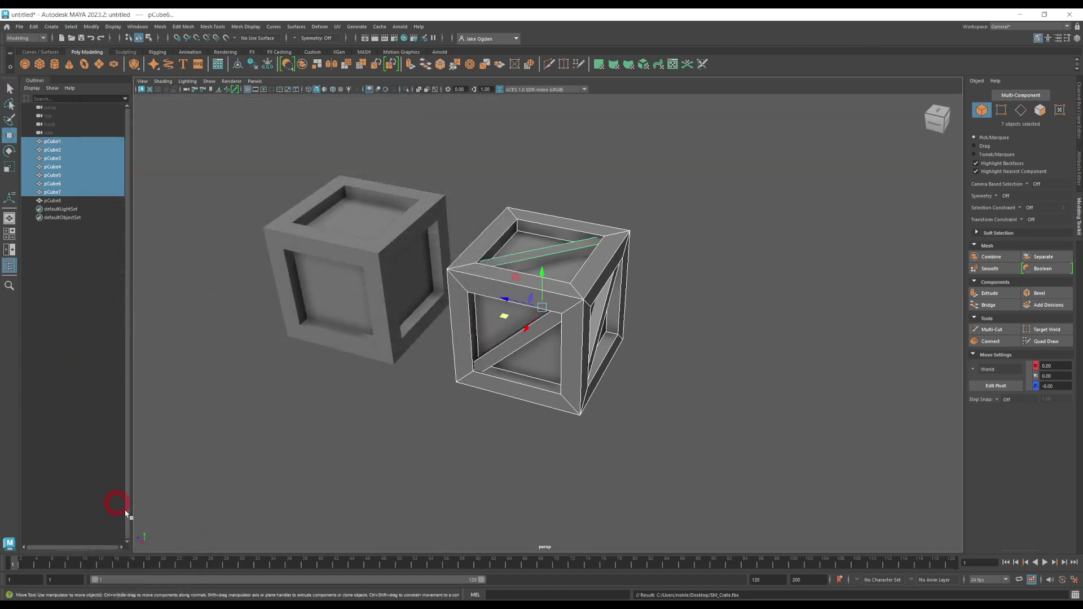
- Switch to Unreal Editor, start importing SM_Crate.fbx from the Desktop into the Content folder, and expand the advanced mesh import options
left_click(149, 597)
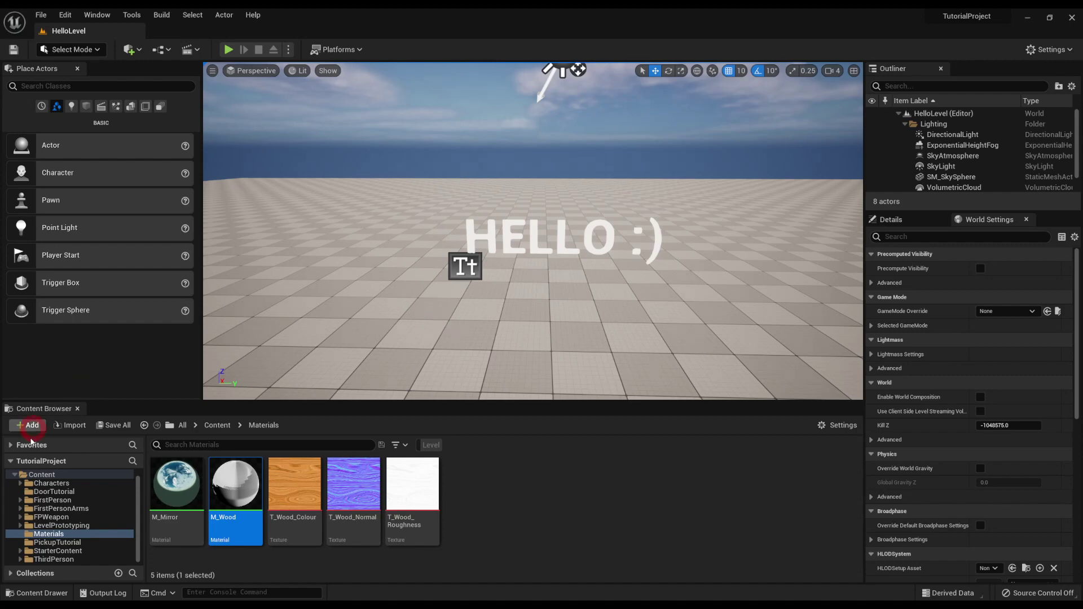
left_click(42, 474)
left_click(69, 426)
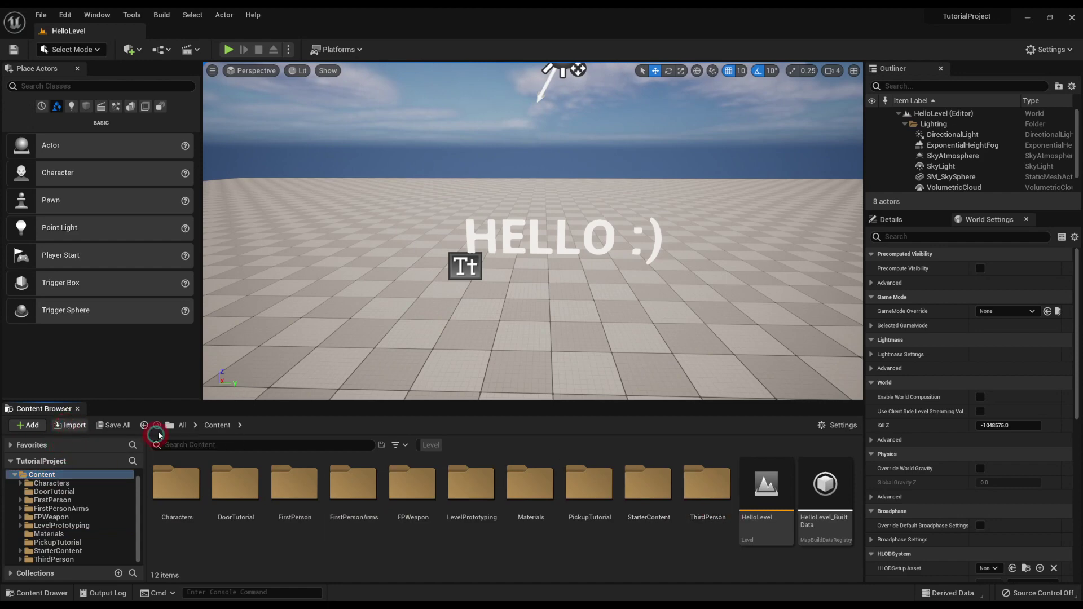
left_click(42, 153)
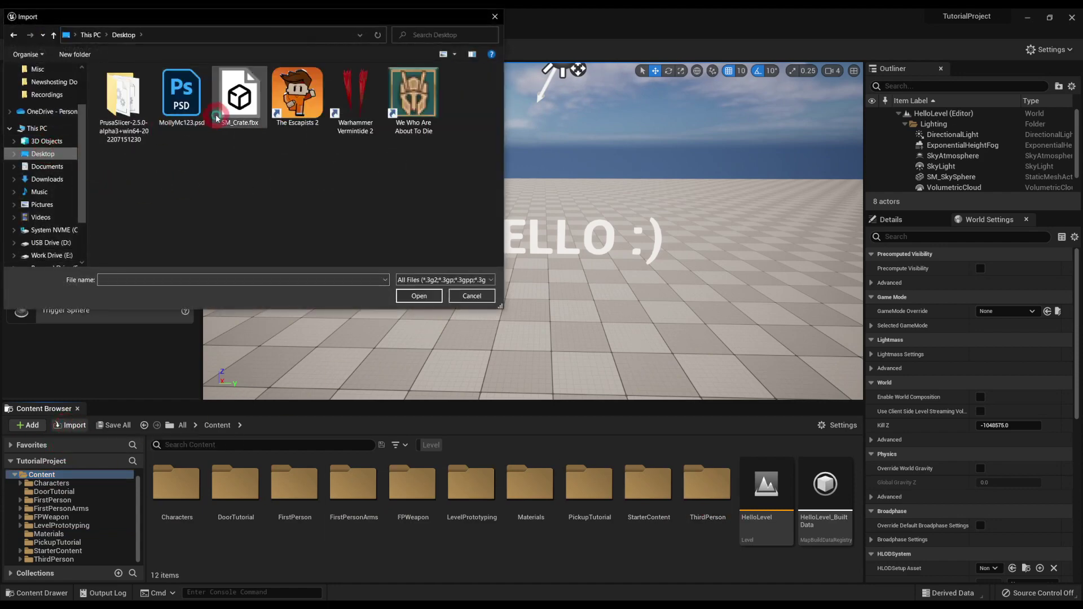
double_click(240, 101)
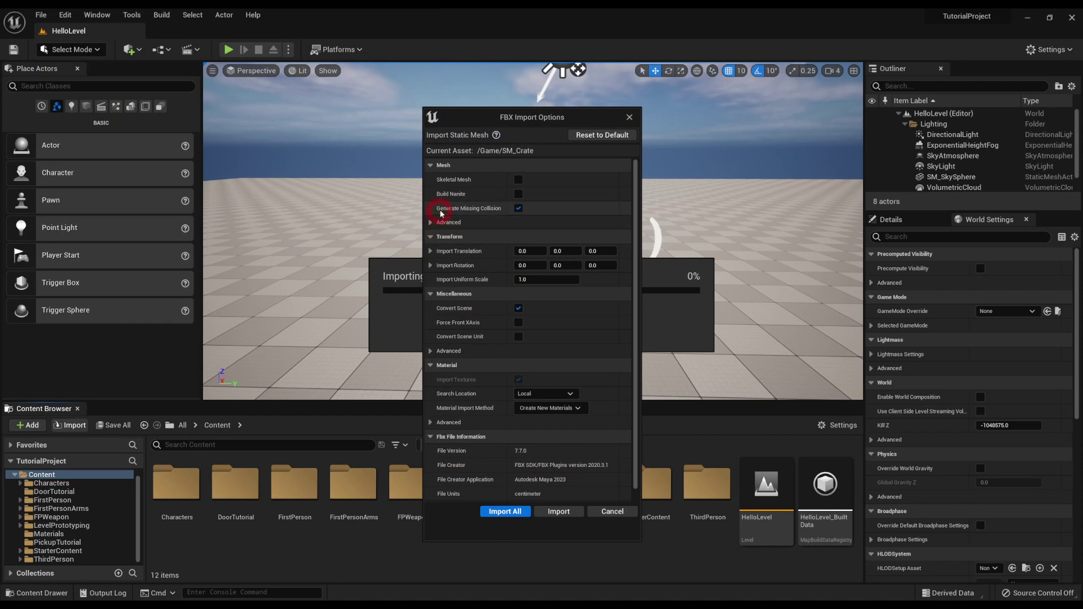
mouse_move(443, 212)
left_click(430, 223)
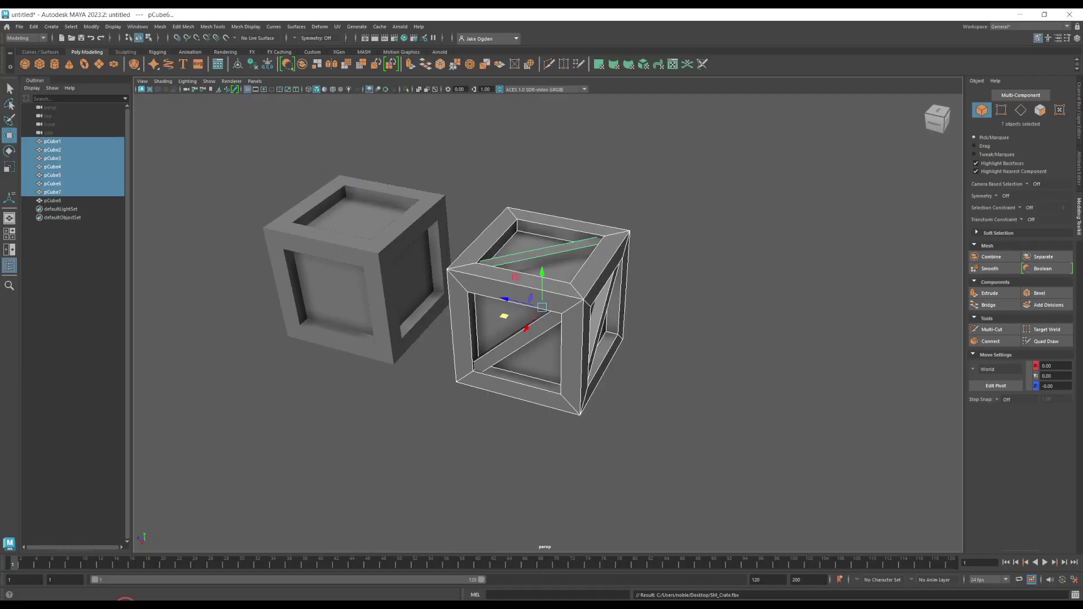
- Switch to Maya to examine the separate pieces that make up the crate, and return to the Unreal import options
left_click(489, 275)
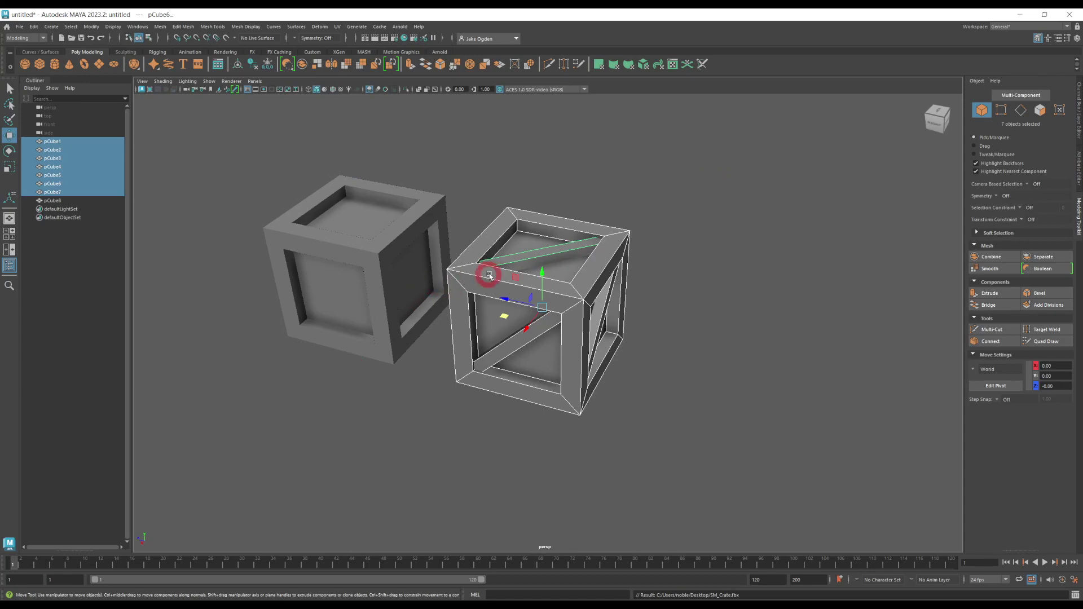
left_click(485, 249)
left_click(500, 306)
key("Left")
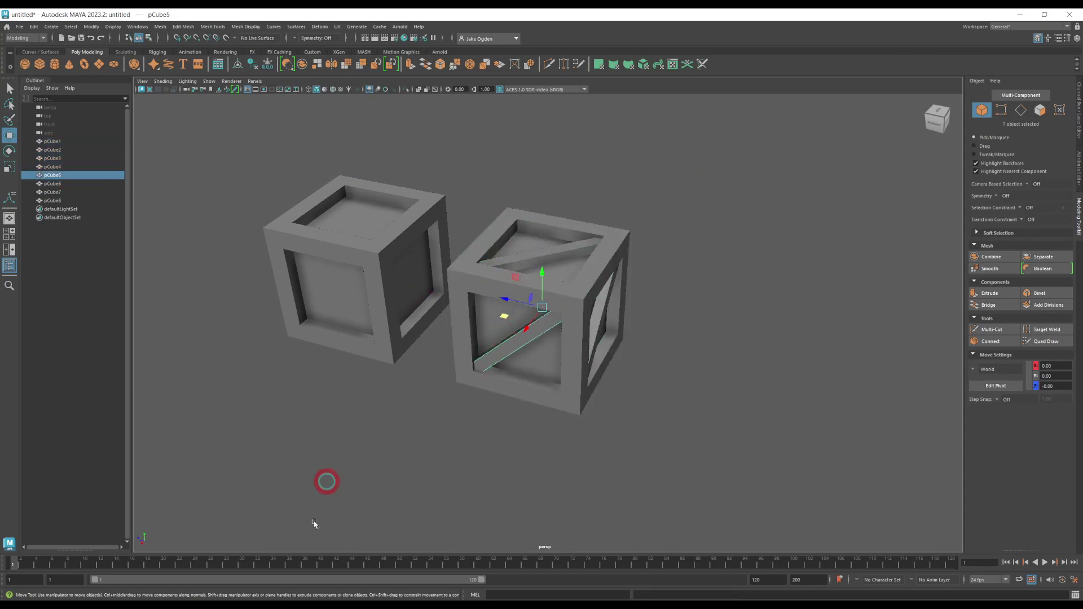
key("alt+Tab")
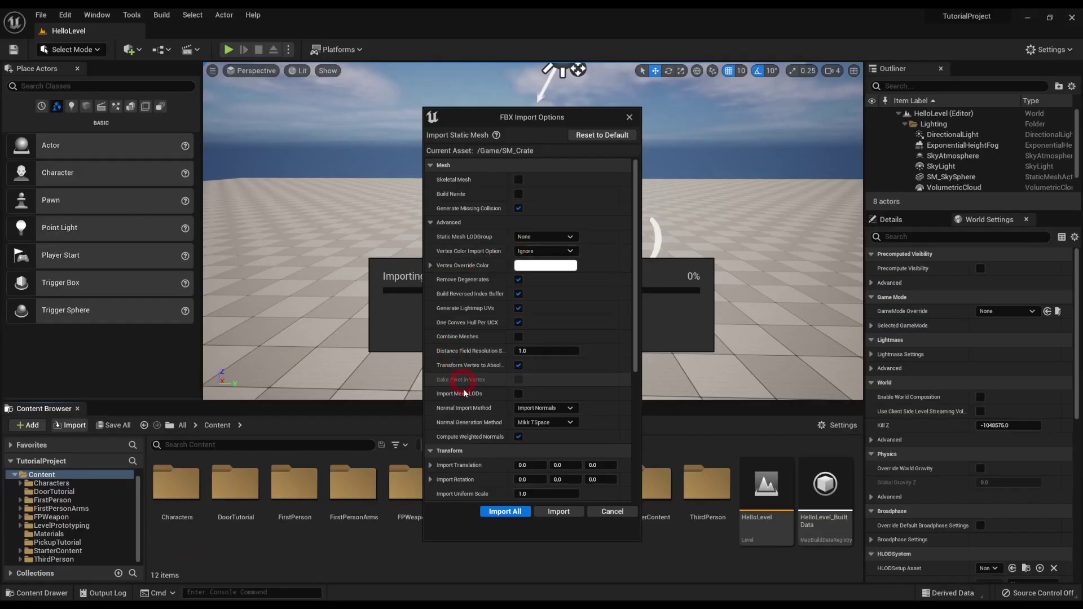
- Import SM_Crate with Combine Meshes left off and Create New Materials kept, and dismiss the message log
left_click(443, 223)
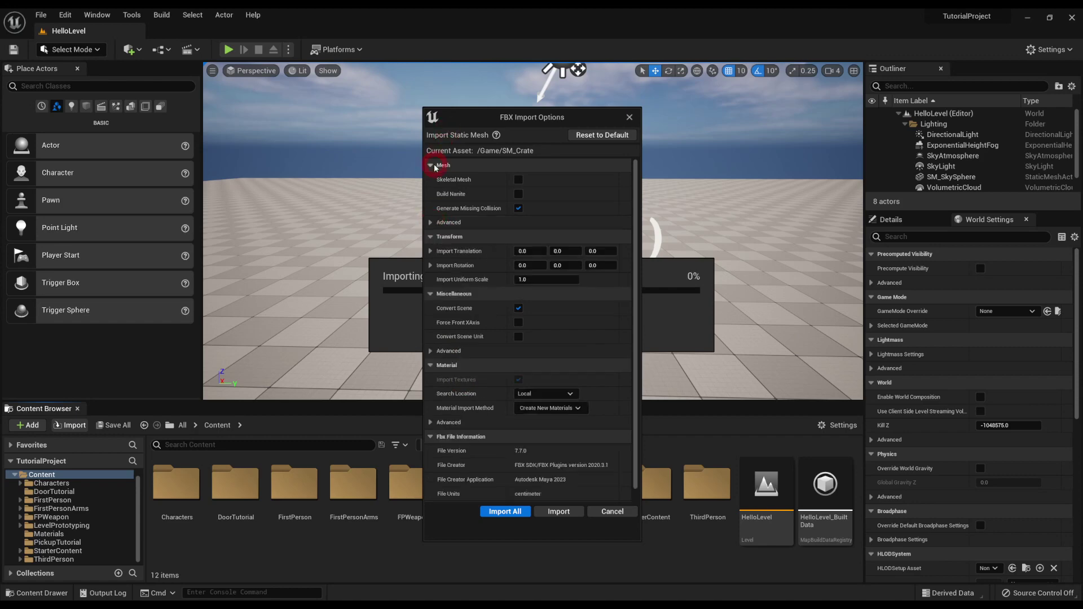
left_click(425, 223)
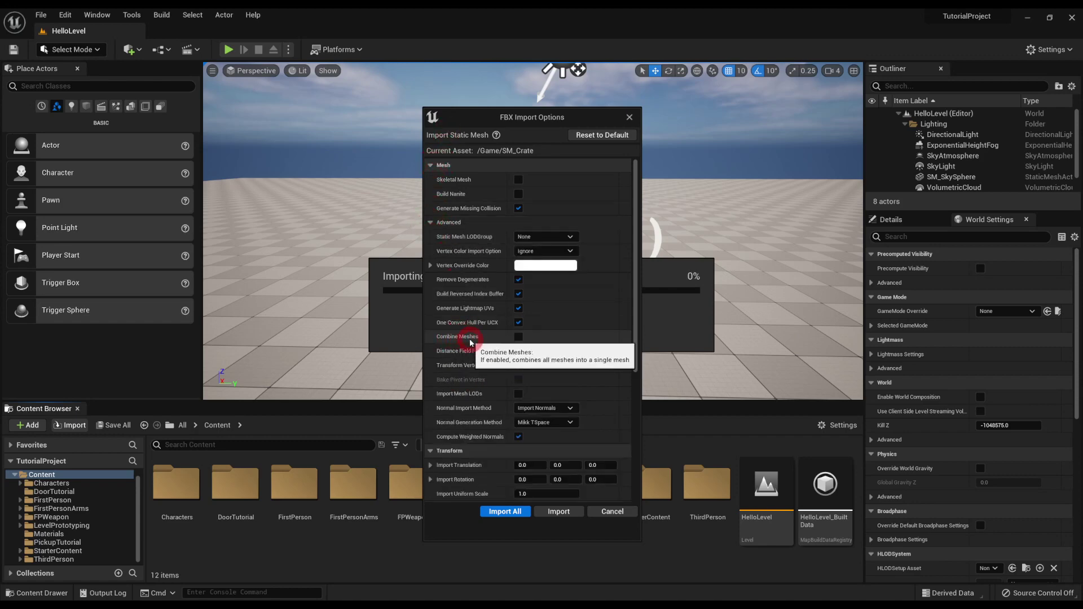
scroll(495, 361, "down", 3)
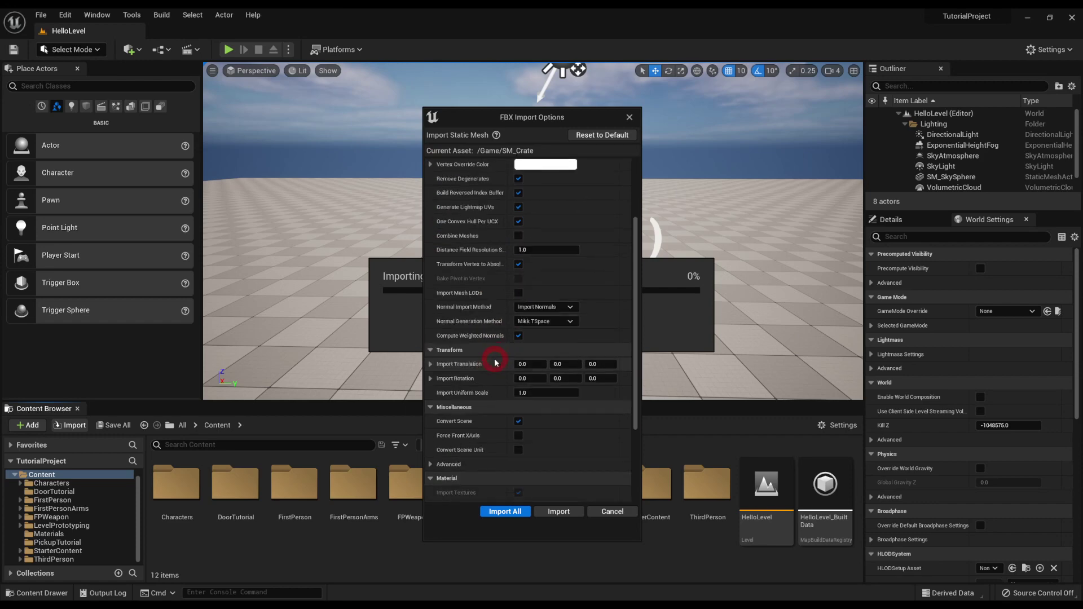
scroll(505, 315, "down", 4)
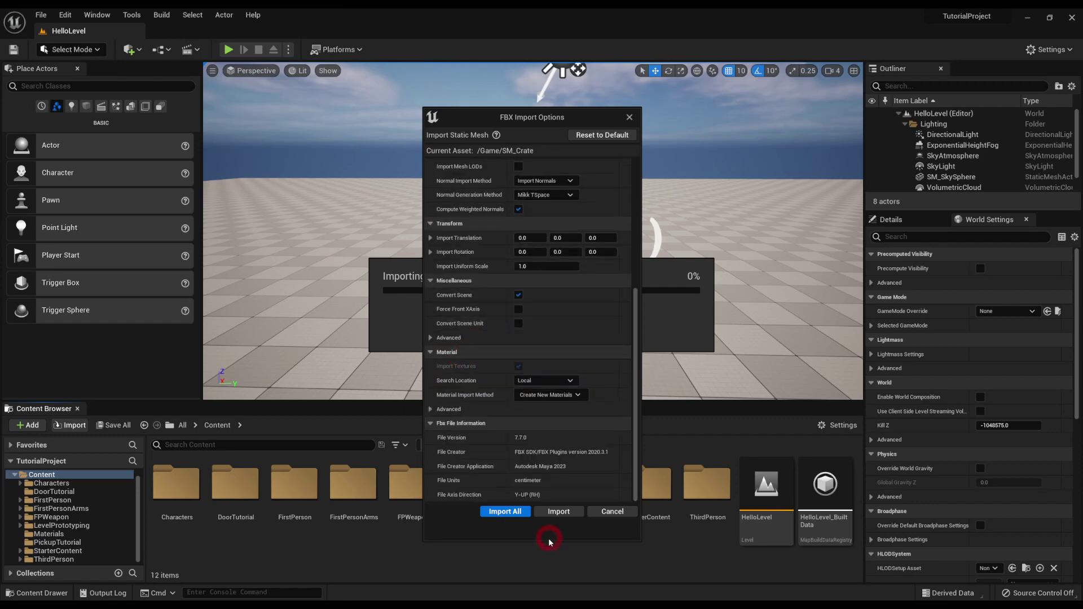
scroll(561, 326, "up", 7)
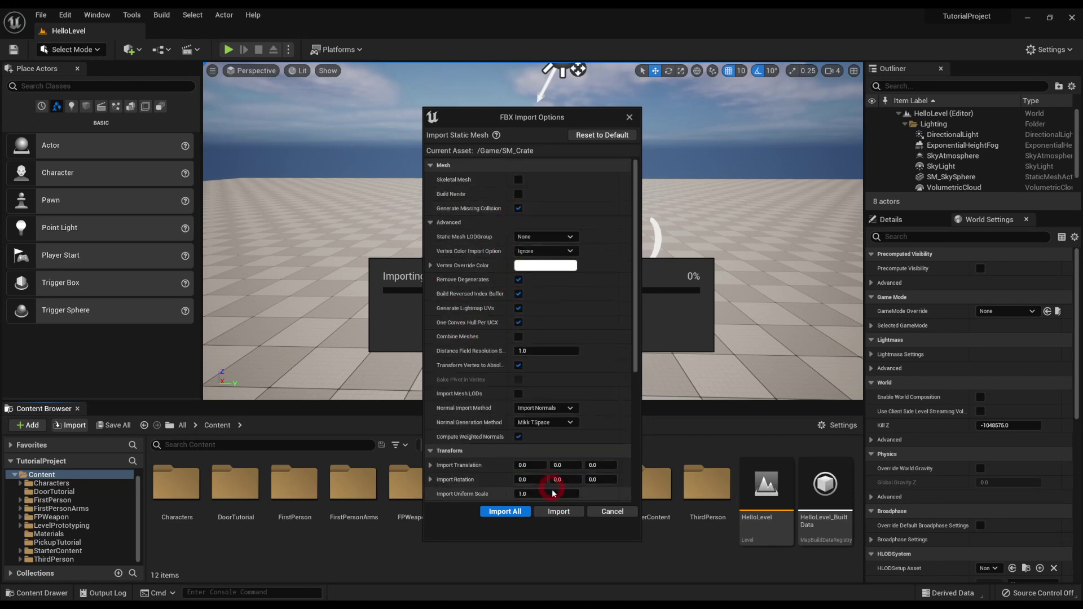
left_click(557, 513)
left_click(557, 512)
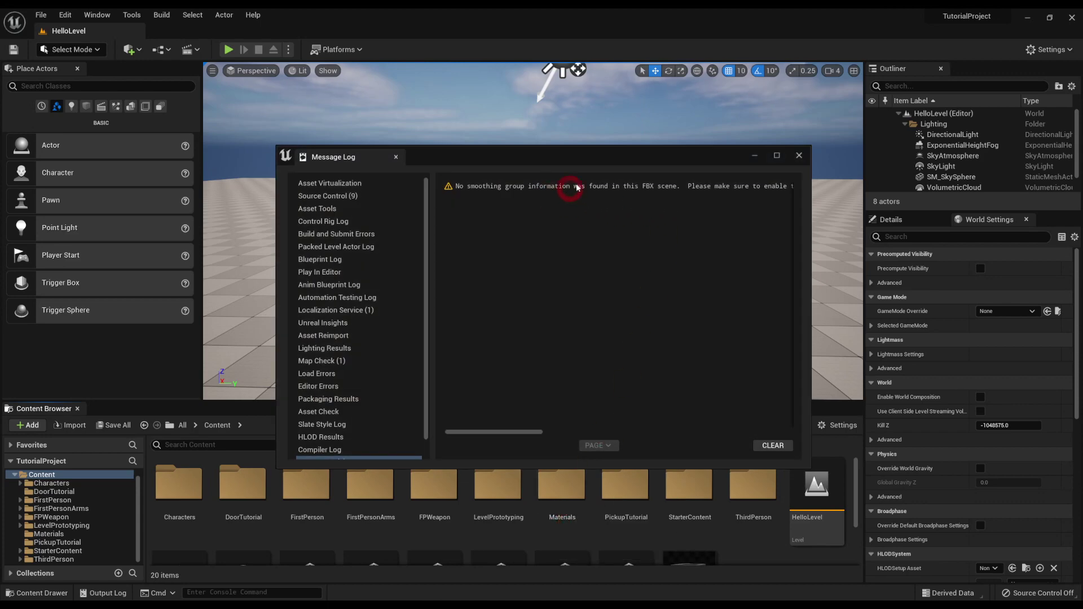
left_click(799, 156)
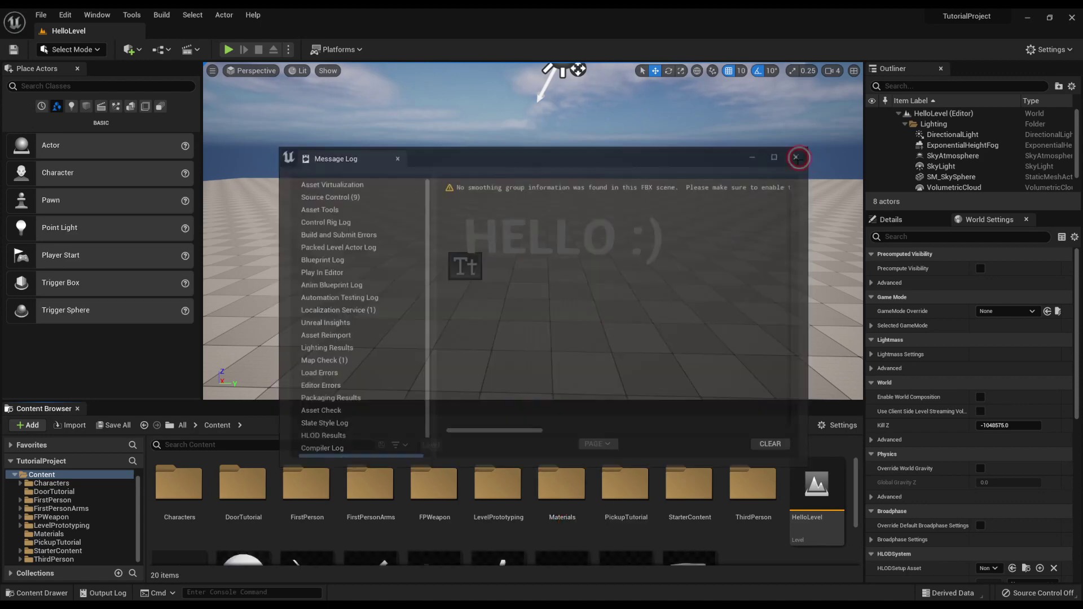
- Delete the imported lambert1 material and the seven separate SM_Crate meshes from the Content folder
scroll(564, 496, "down", 2)
left_click(286, 504)
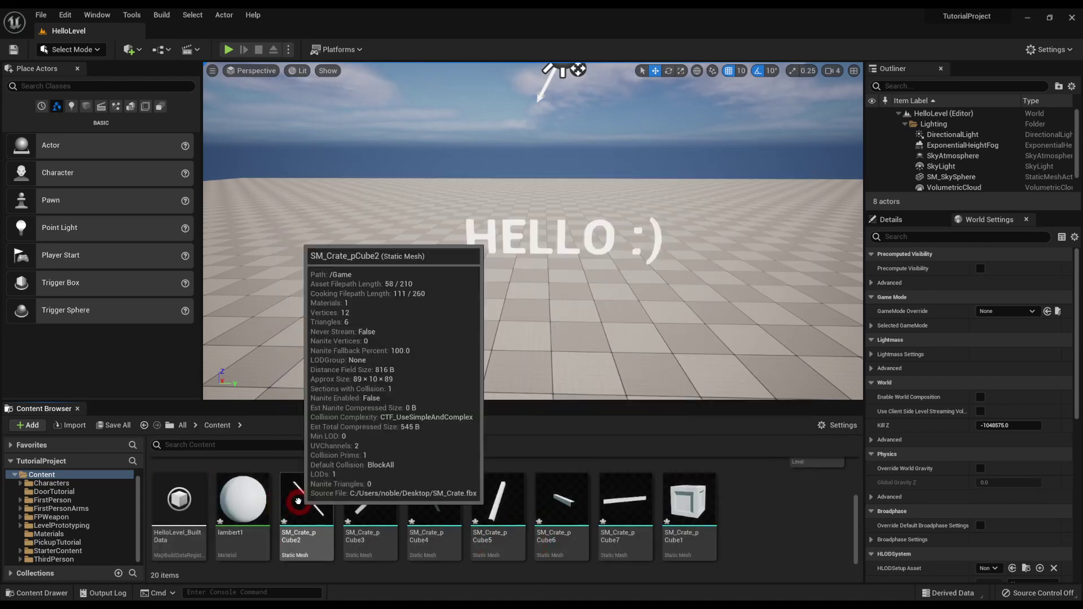
left_click(688, 502, "shift")
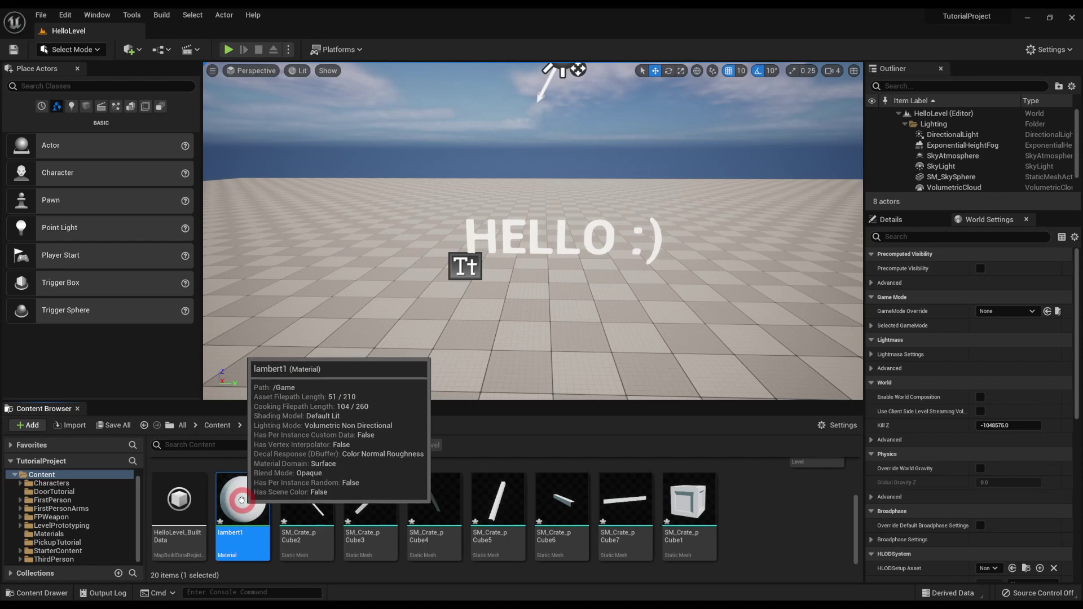
left_click(701, 502, "shift")
key("Delete")
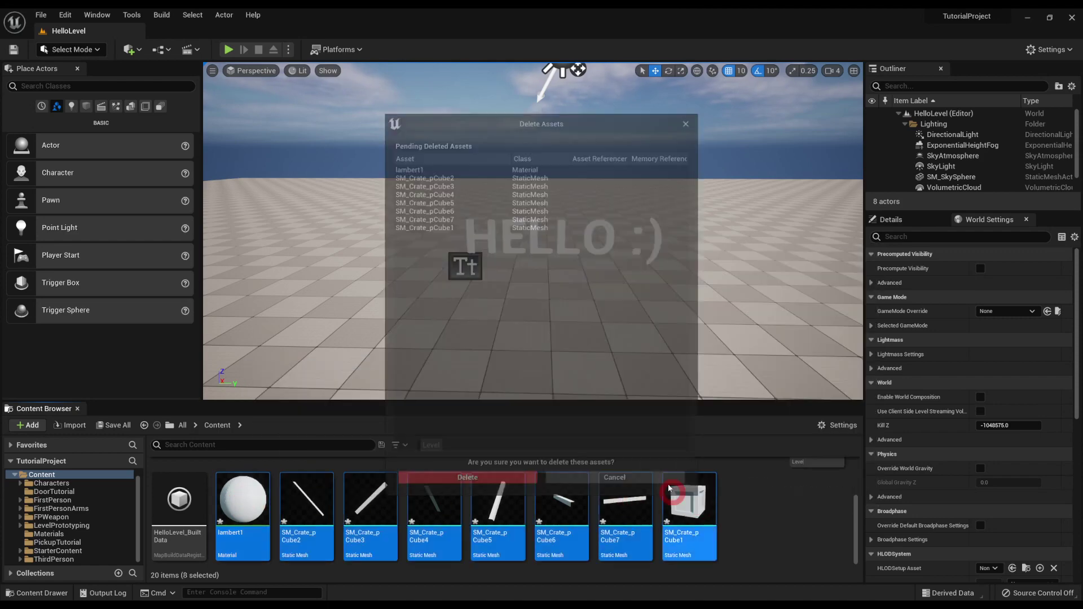
left_click(464, 478)
- Import SM_Crate.fbx again with Combine Meshes enabled and the material import method set to Do Not Create Material
left_click(89, 427)
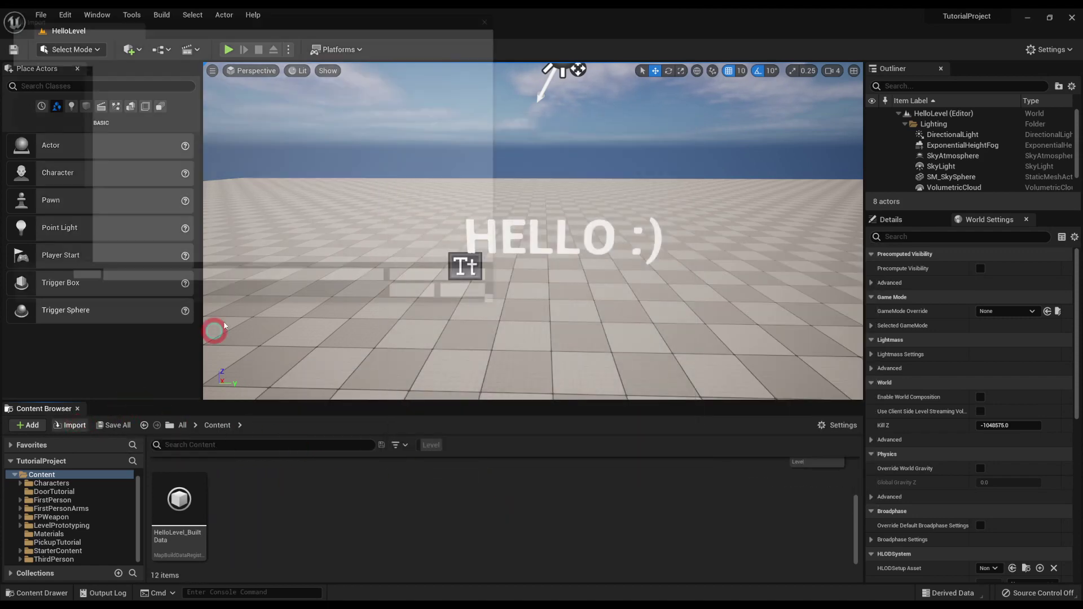
double_click(241, 94)
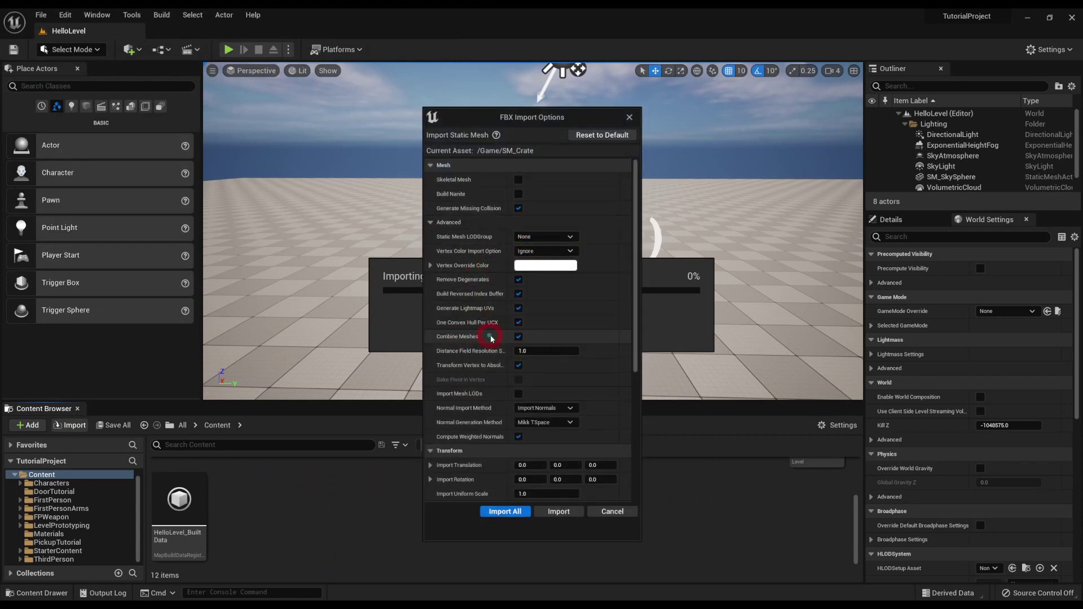
scroll(487, 341, "down", 8)
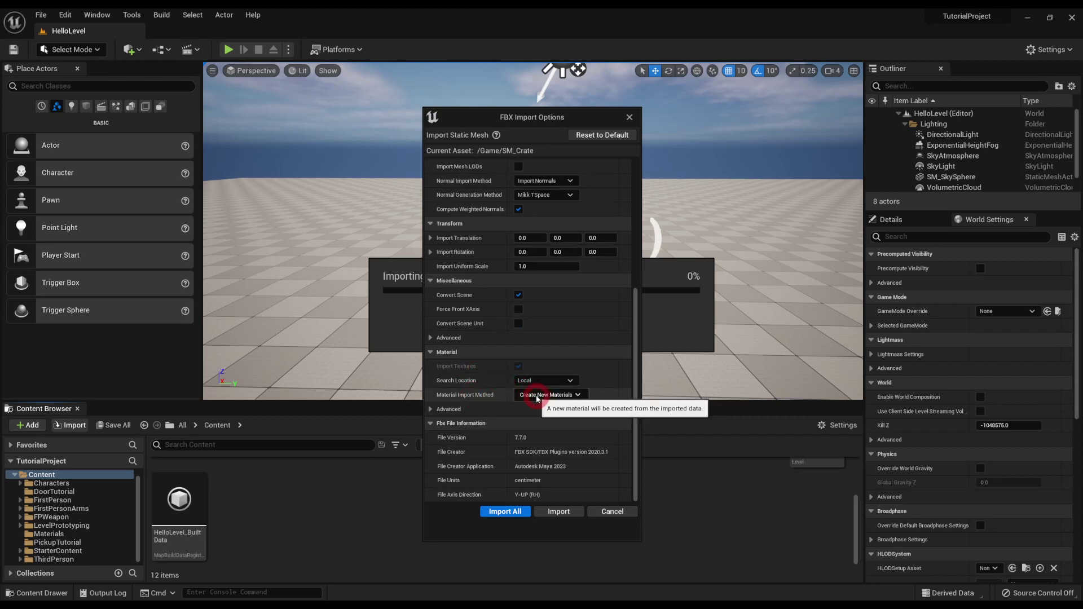
left_click(539, 397)
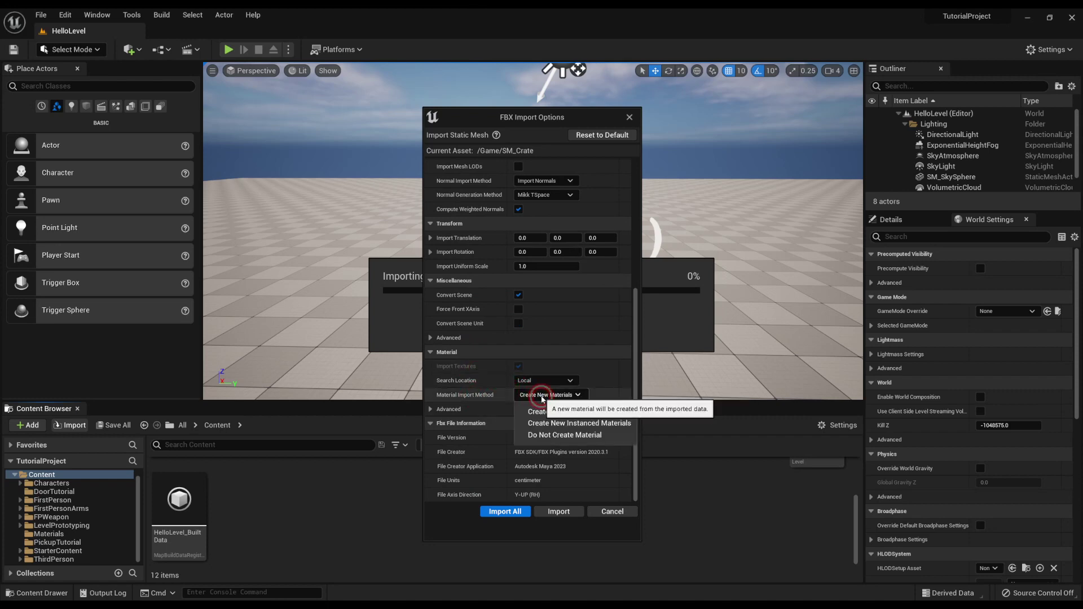
left_click(570, 434)
left_click(558, 511)
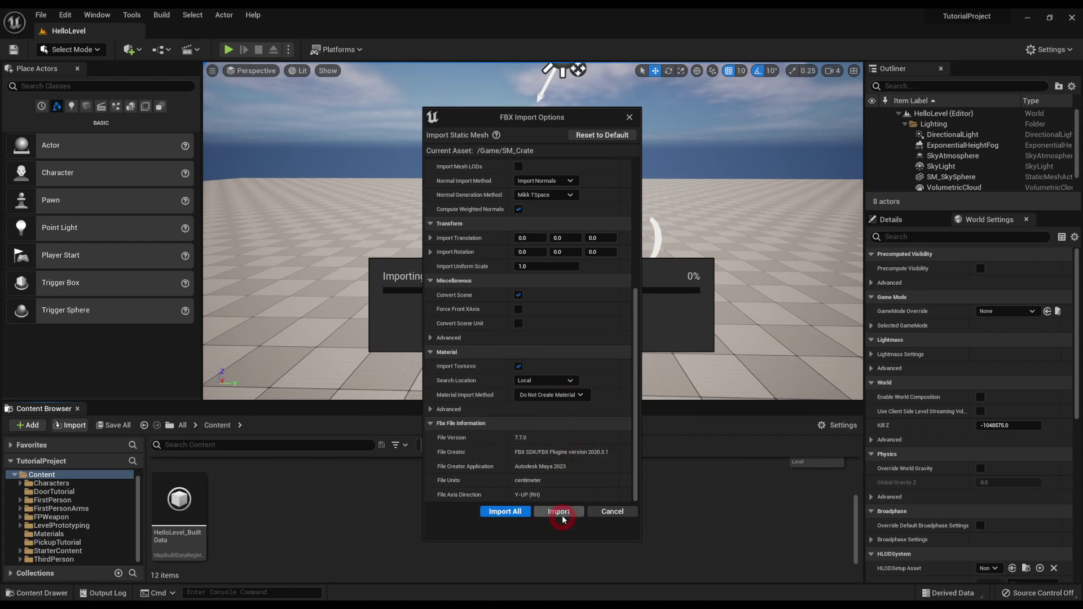
left_click(800, 156)
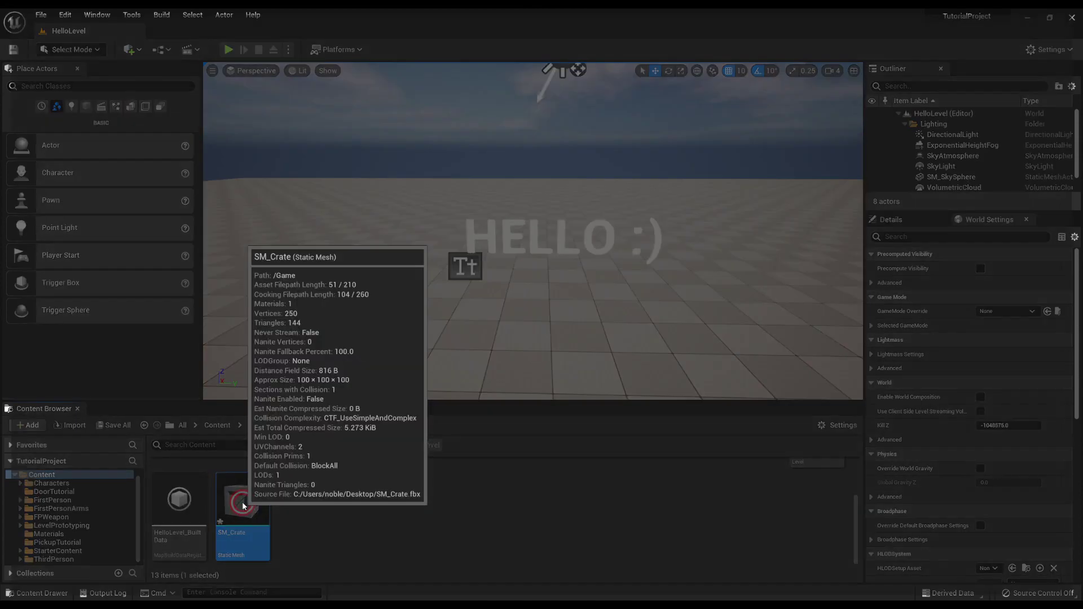
- Inspect the combined SM_Crate mesh from several angles, view the materials available for its slot, and close the mesh editor
double_click(242, 500)
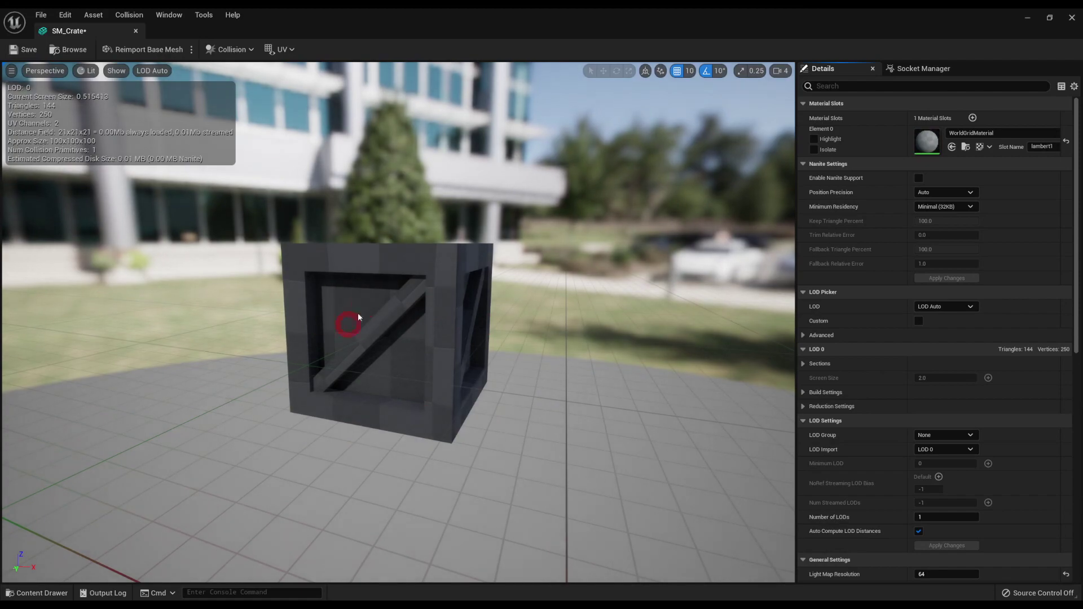
left_click_drag(363, 308, 480, 224)
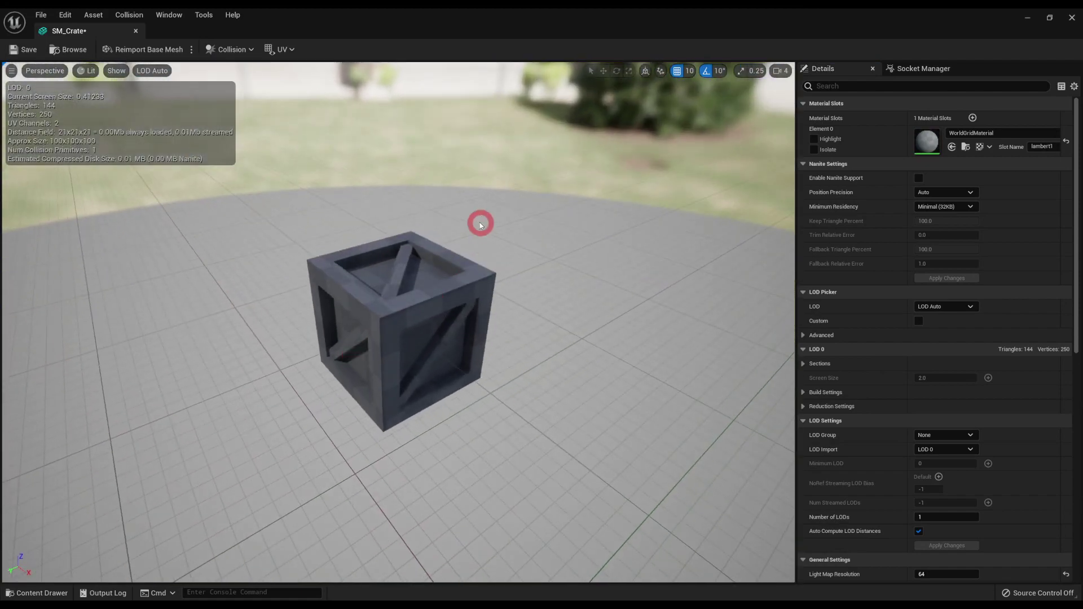
left_click_drag(401, 263, 371, 304)
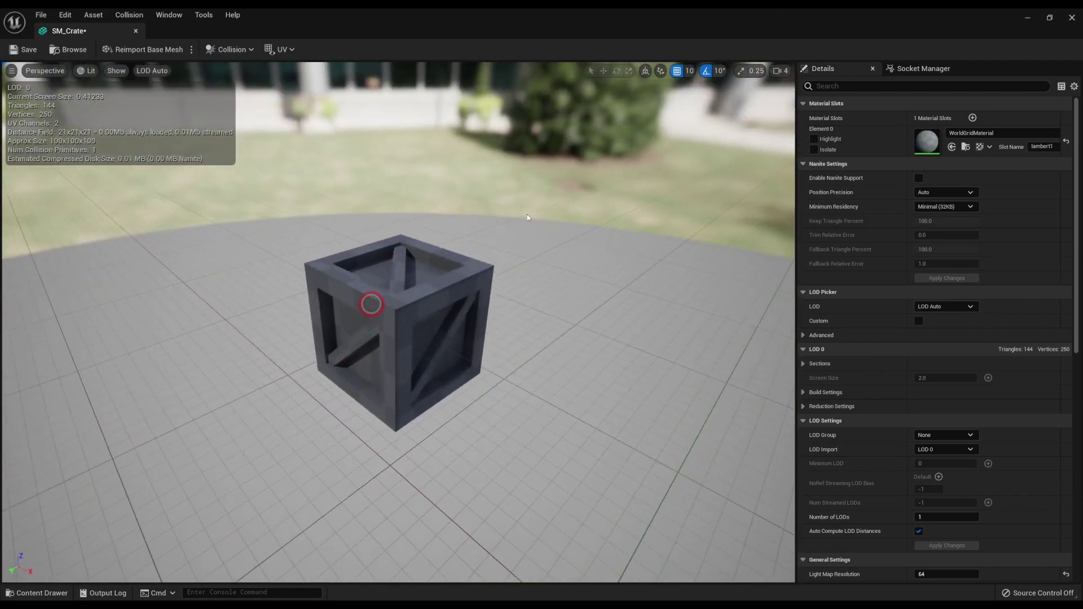
left_click(1071, 17)
double_click(238, 508)
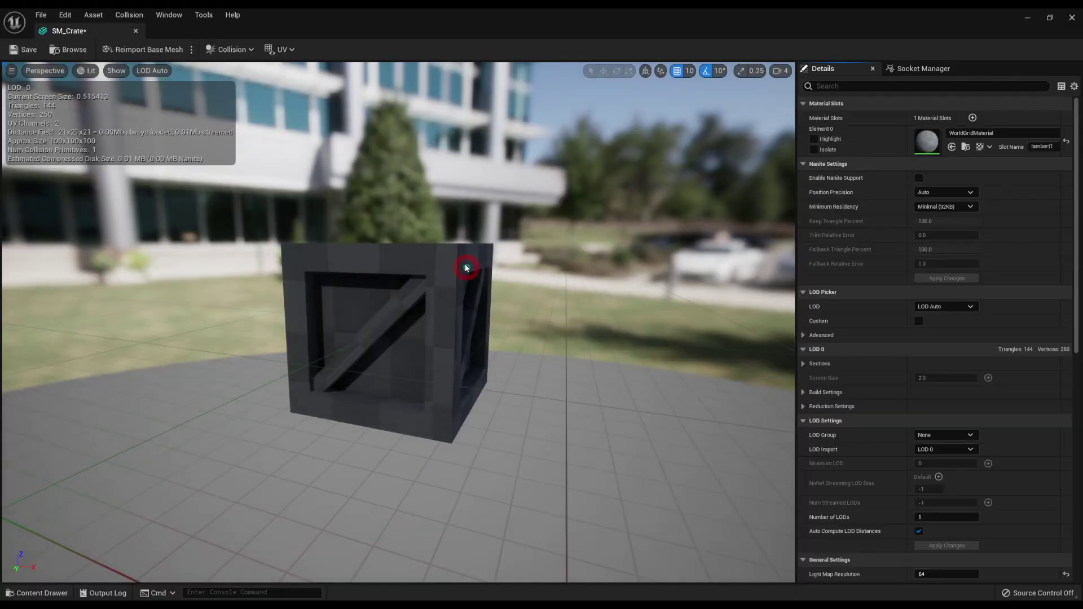
left_click(966, 138)
left_click(375, 305)
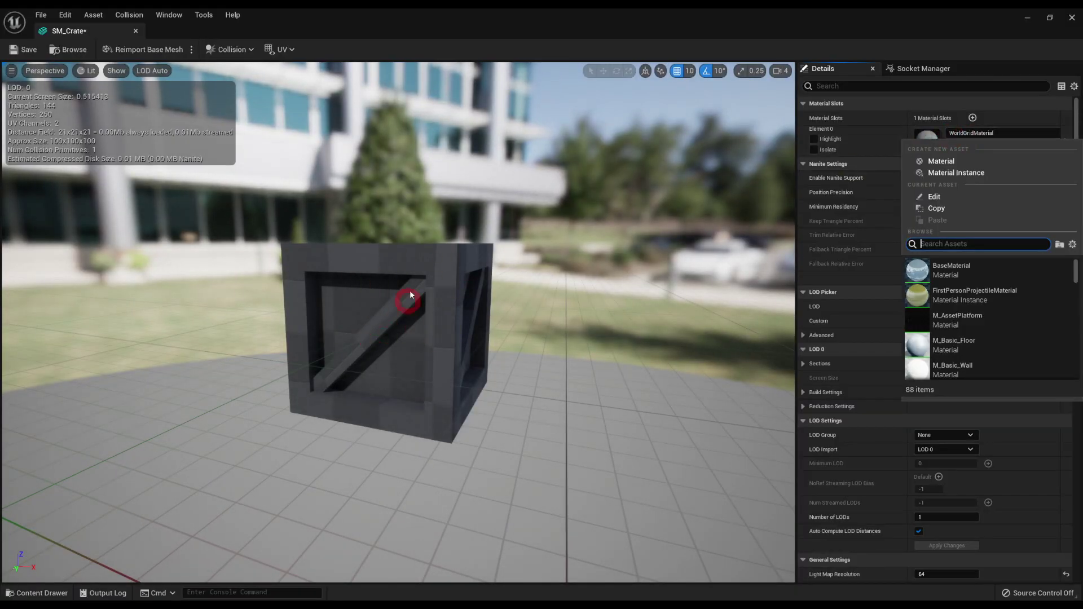
left_click(1072, 18)
- Place a trial SM_Crate in the level and remove it again
left_click_drag(237, 507, 391, 242)
left_click_drag(486, 242, 459, 247)
key("Delete")
- Open the SM_Crate asset, search the materials for "wood", and assign M_Wood to its material slot
left_click(285, 505)
scroll(290, 508, "up", 3)
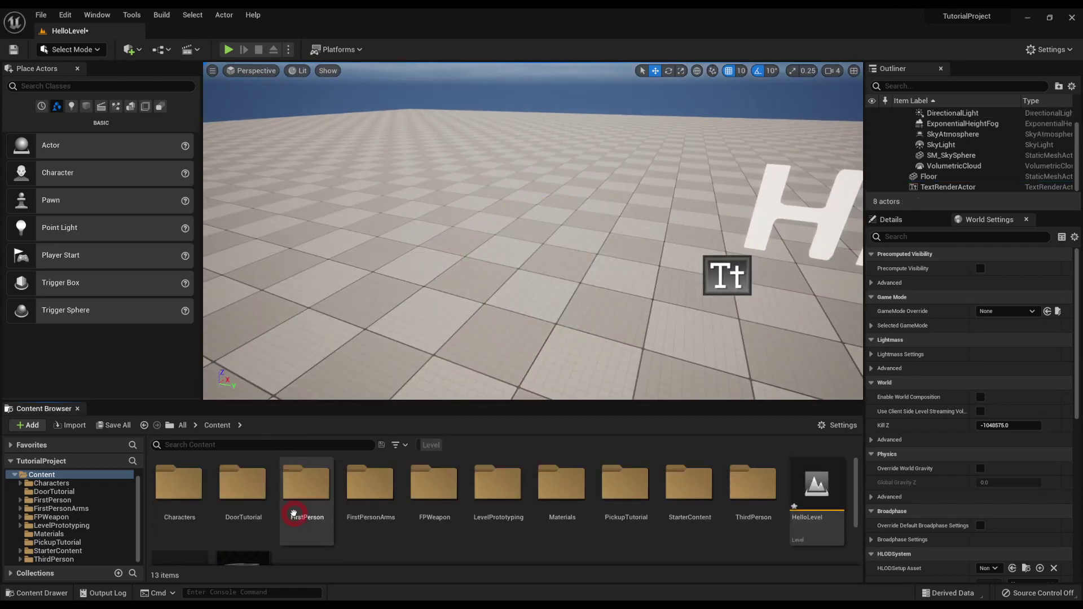
scroll(285, 508, "down", 3)
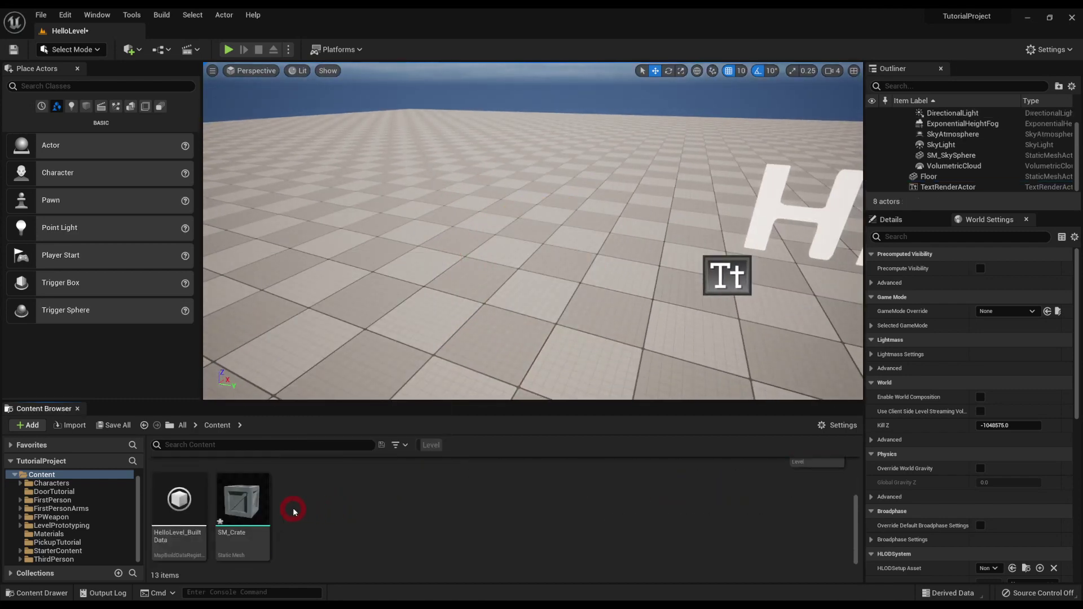
double_click(239, 501)
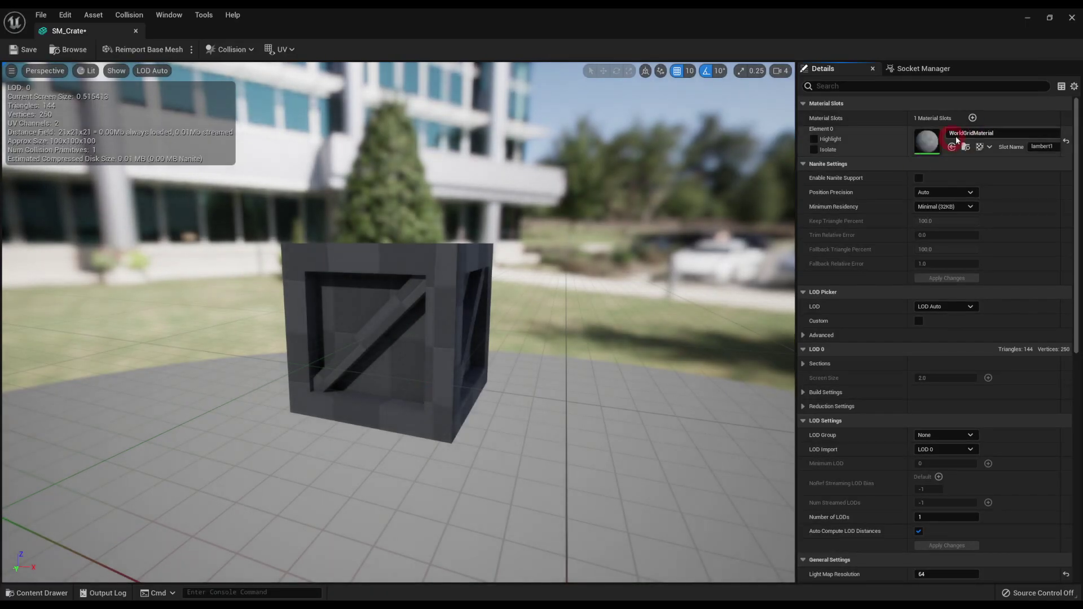
left_click(959, 135)
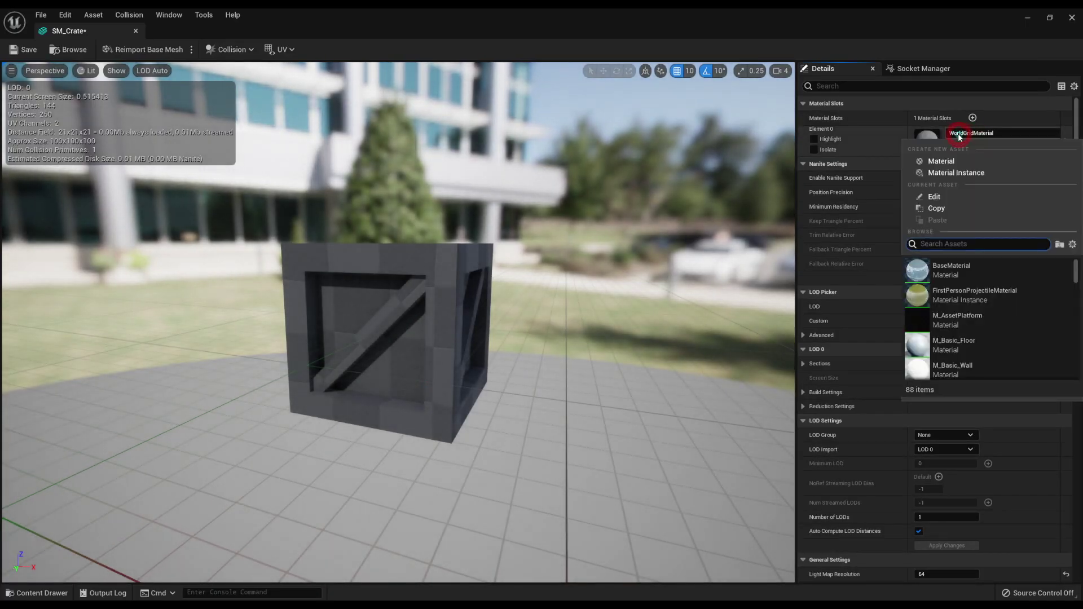
type("wood")
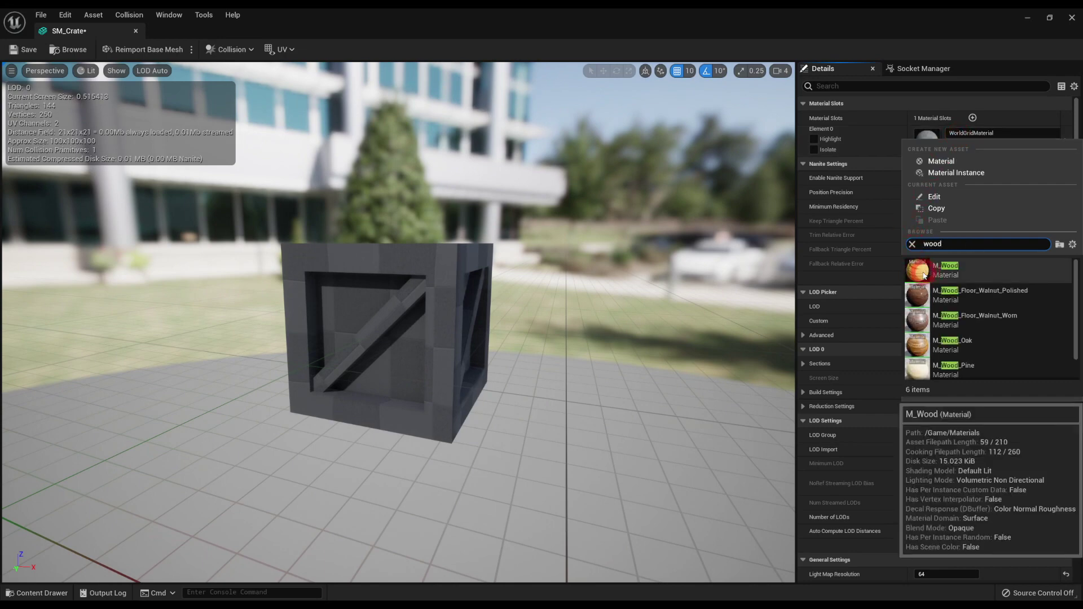
left_click(917, 271)
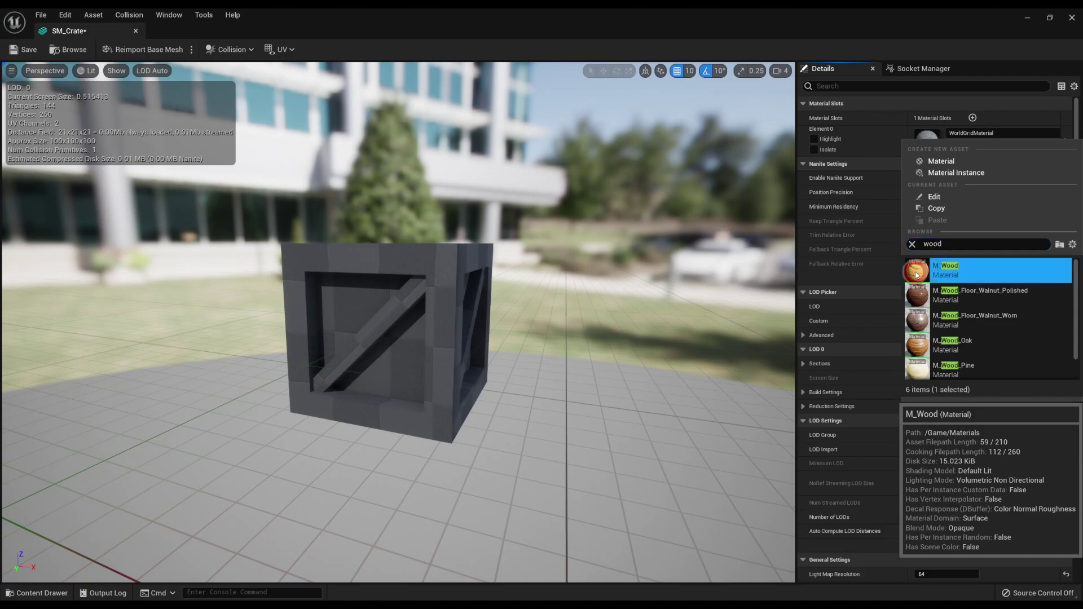
- Replace the crate mesh's material with M_Wood_Oak in its material slot and check the look from another angle
left_click(590, 260)
left_click_drag(571, 297, 767, 409)
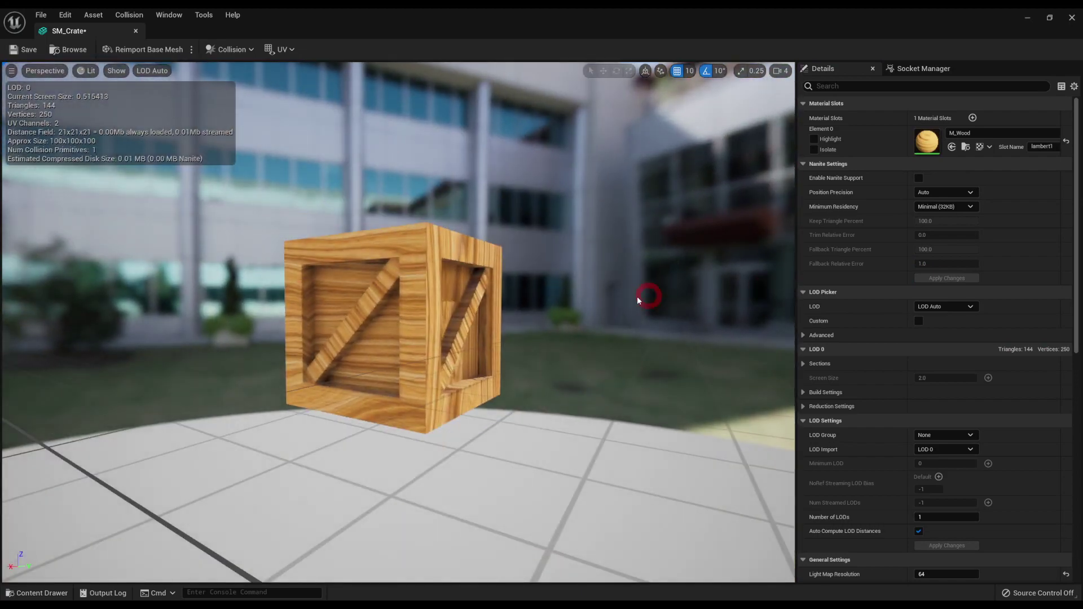
left_click_drag(638, 300, 497, 249)
left_click(958, 134)
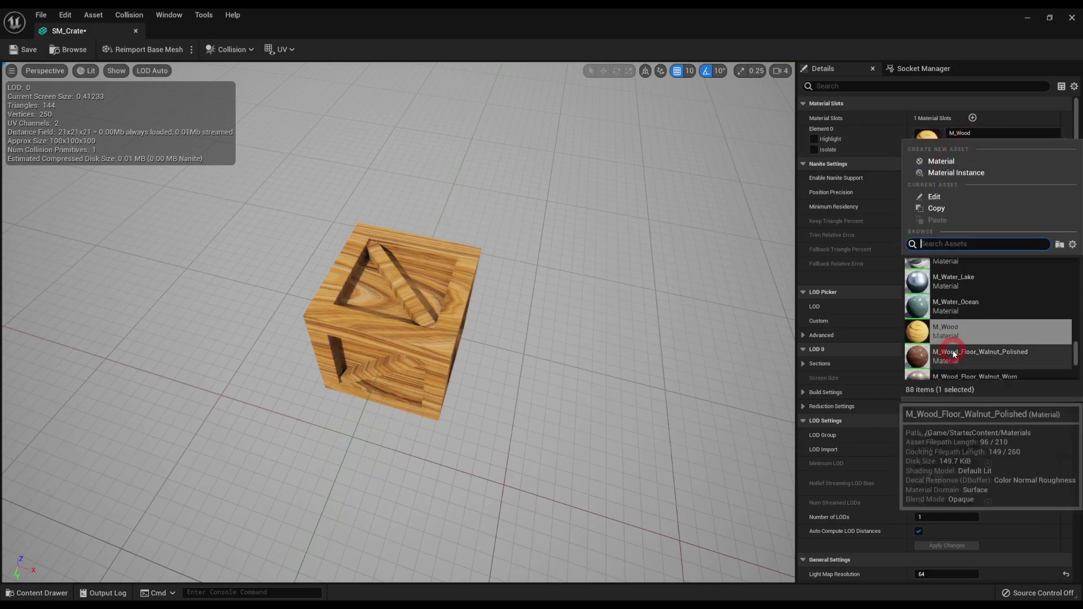
scroll(953, 354, "down", 2)
left_click(958, 357)
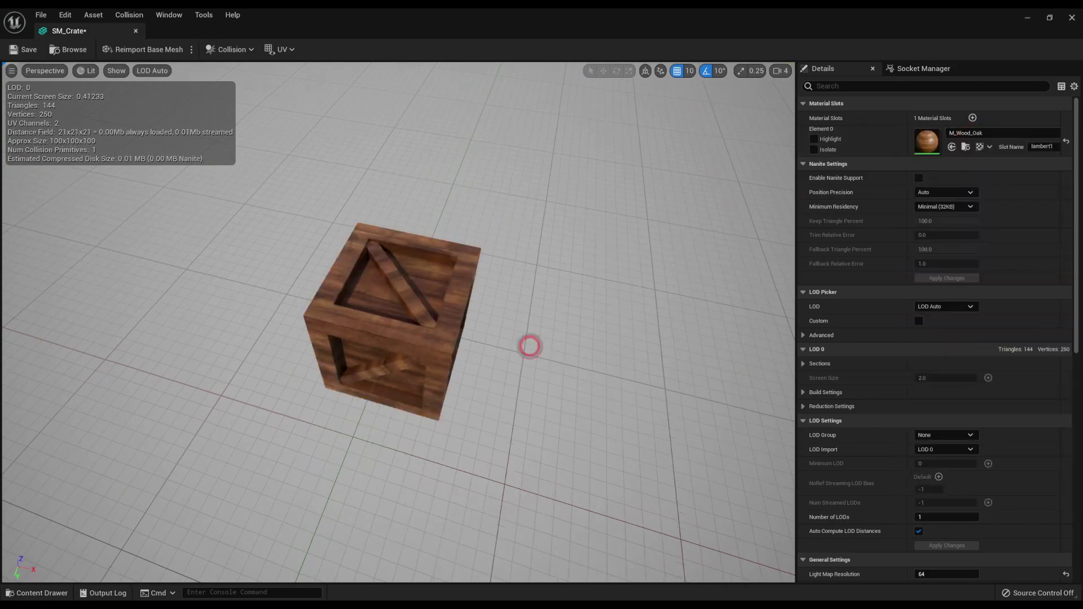
left_click_drag(529, 345, 614, 351)
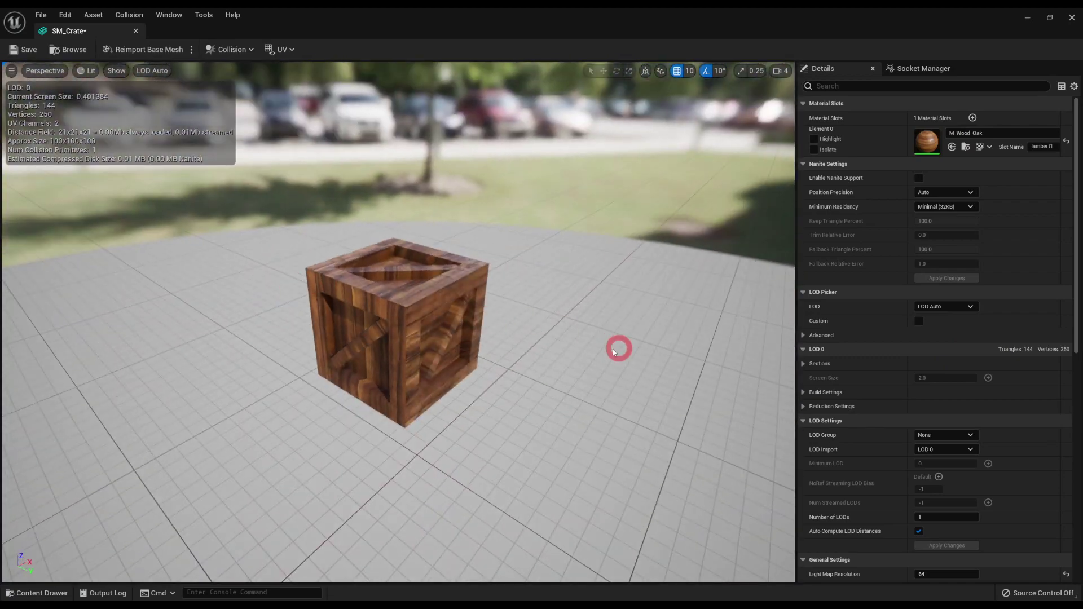
- Close the mesh editor and place three SM_Crate copies on the floor of the level, beside the text
left_click(135, 32)
left_click_drag(242, 499, 356, 334)
left_click_drag(391, 241, 532, 226)
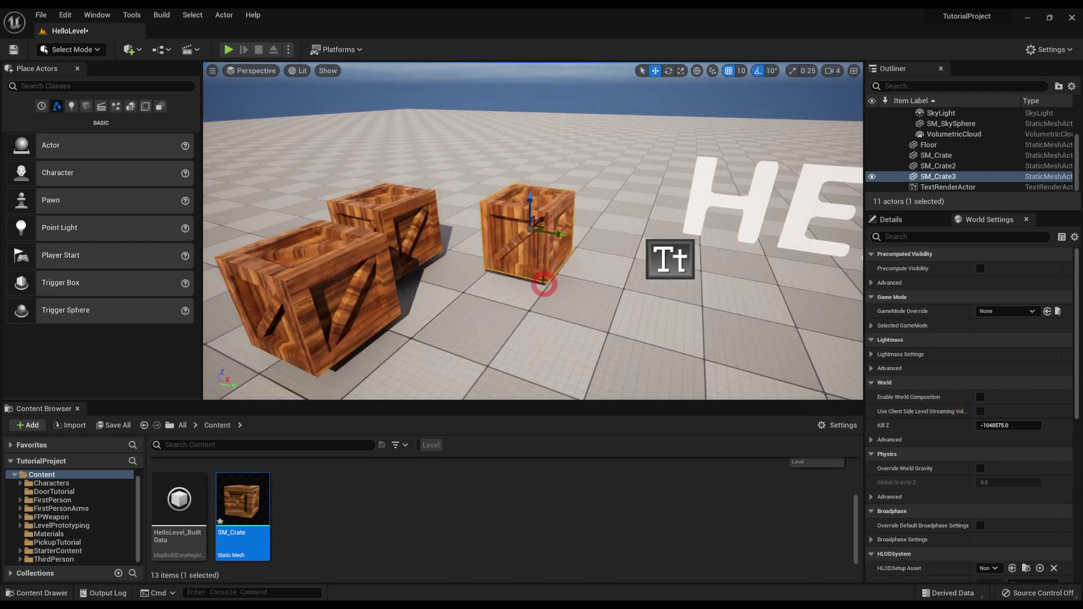
- Show the details of SM_Crate3 and assign a different, paler brown wood material to its Element 0 slot
left_click(893, 220)
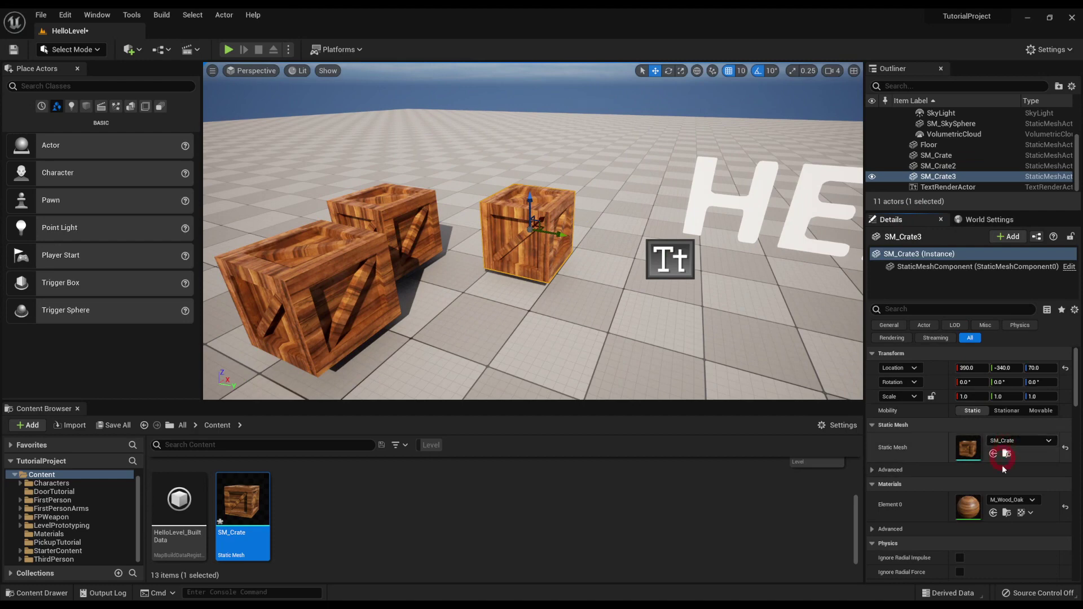
left_click(963, 501)
left_click(945, 402)
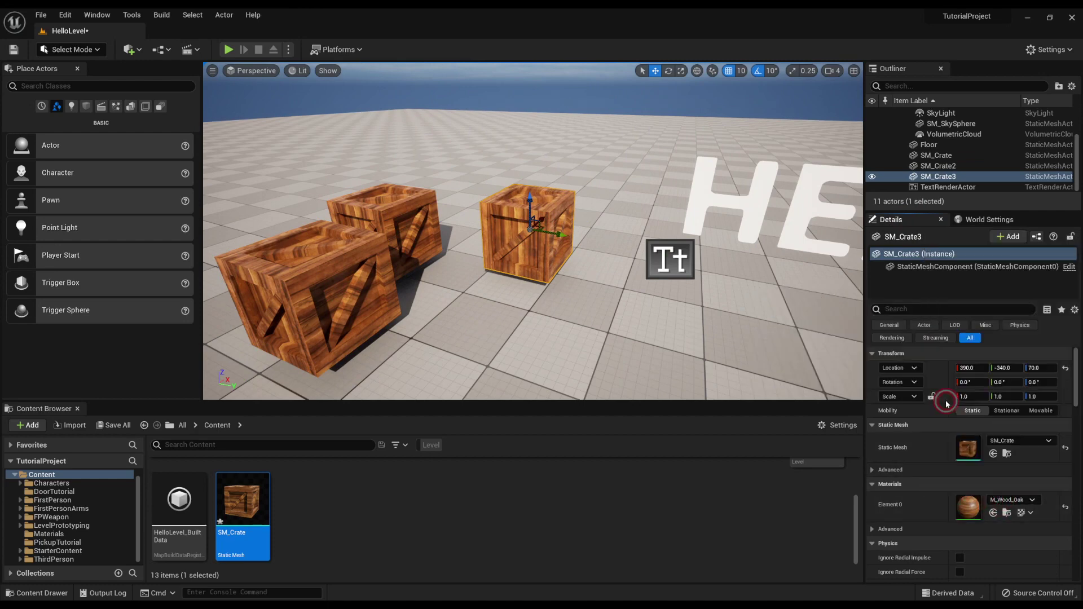
- Assign M_Wood_Floor_Walnut_Polished to the Element 0 material slot of the rear crate, SM_Crate, and deselect the crate
left_click(386, 225)
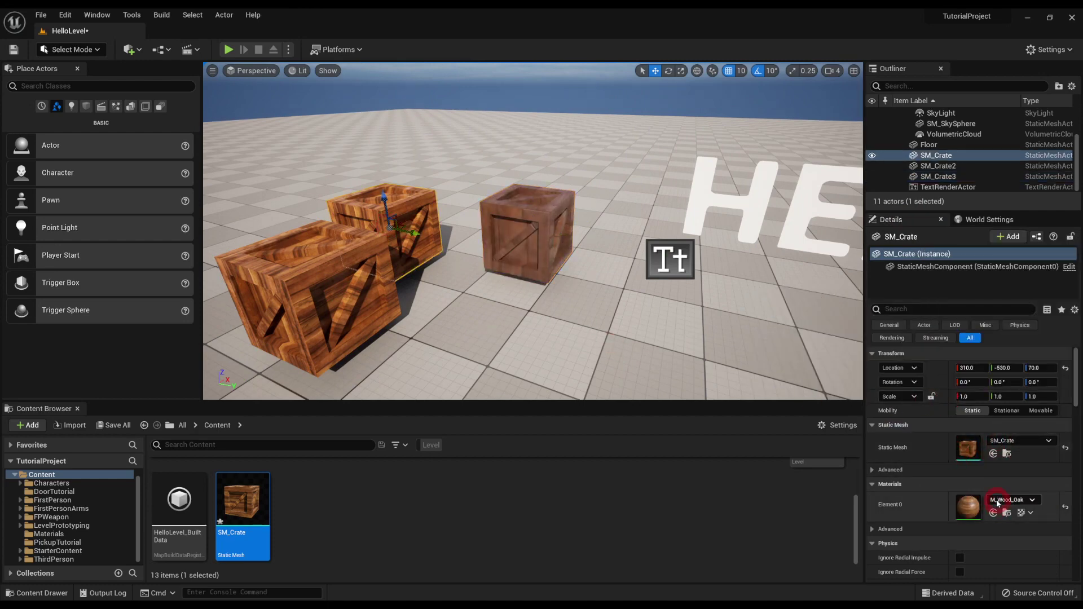
left_click(967, 505)
left_click(957, 381)
right_click_drag(515, 181, 544, 156)
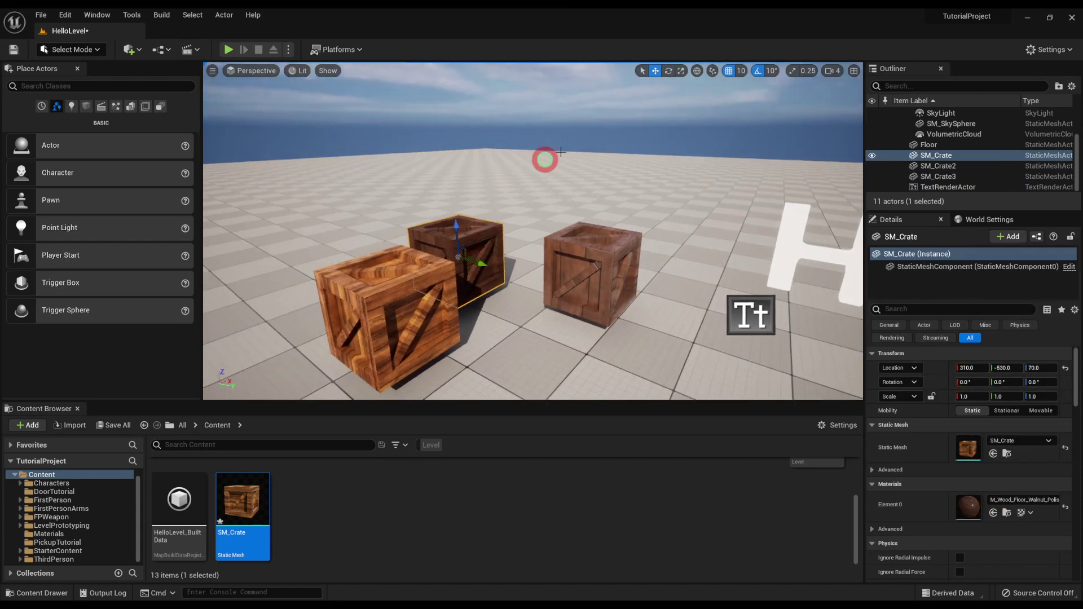
left_click(543, 156)
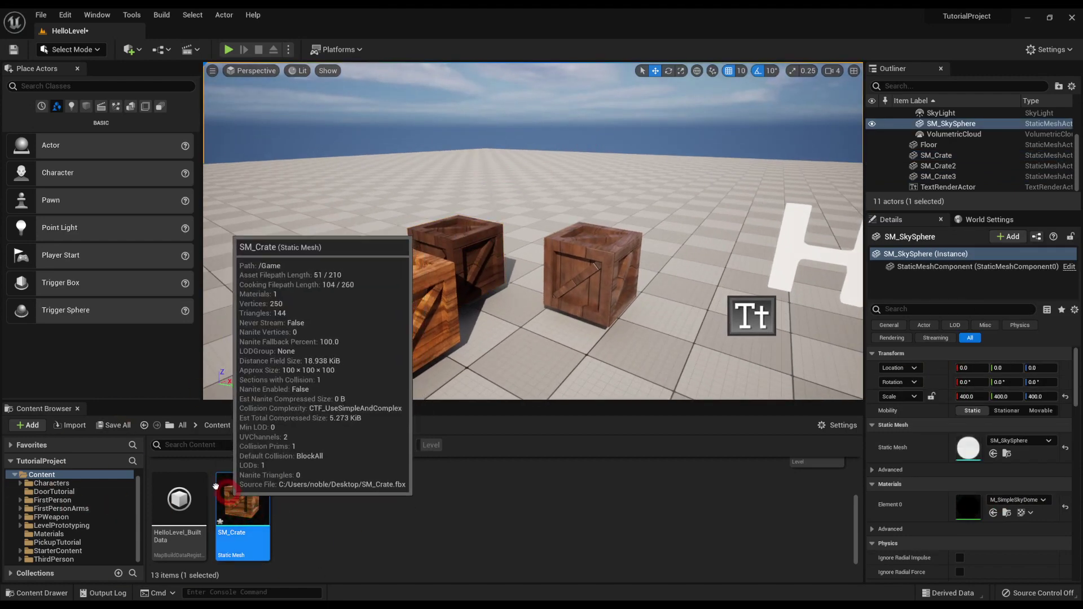
- Save all modified assets together with the level and clear the asset selection
left_click(115, 425)
left_click(613, 431)
left_click(325, 525)
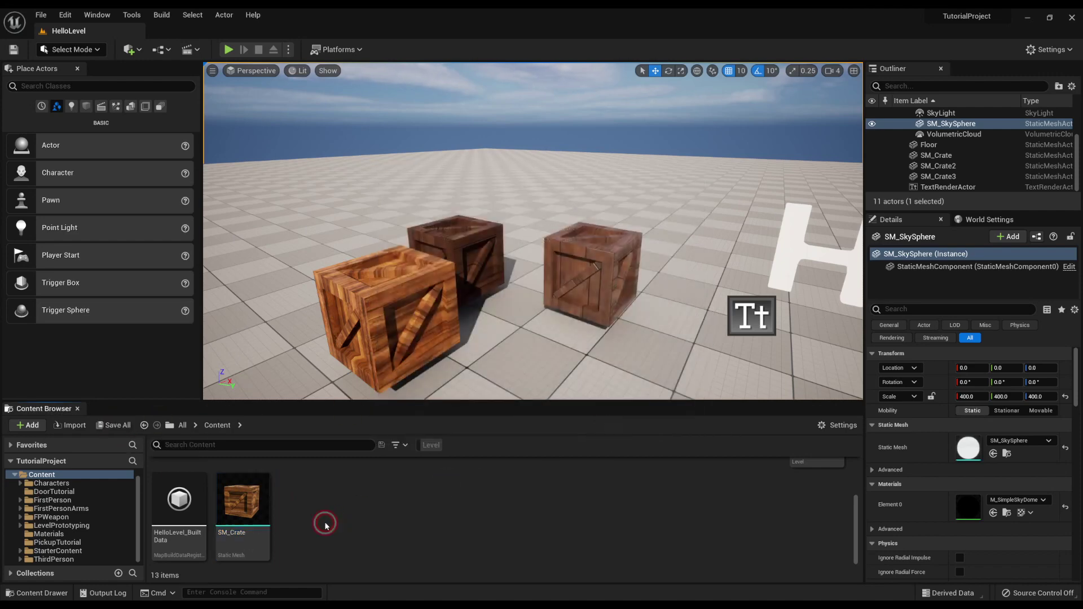